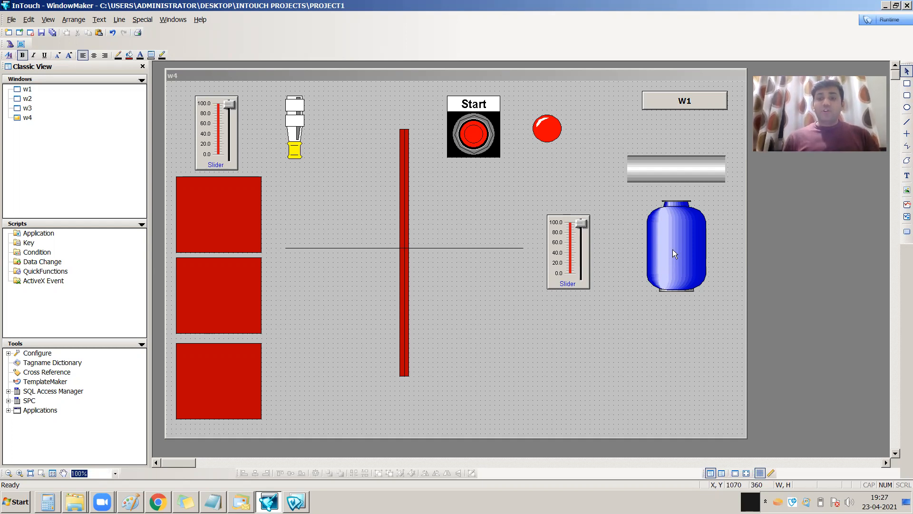
# - Duplicate the blue tank and place the copy below the original in window w4
pyautogui.rightClick(672, 249)
pyautogui.click(695, 272)
pyautogui.moveTo(700, 256); pyautogui.dragTo(695, 379)
pyautogui.click(591, 361)
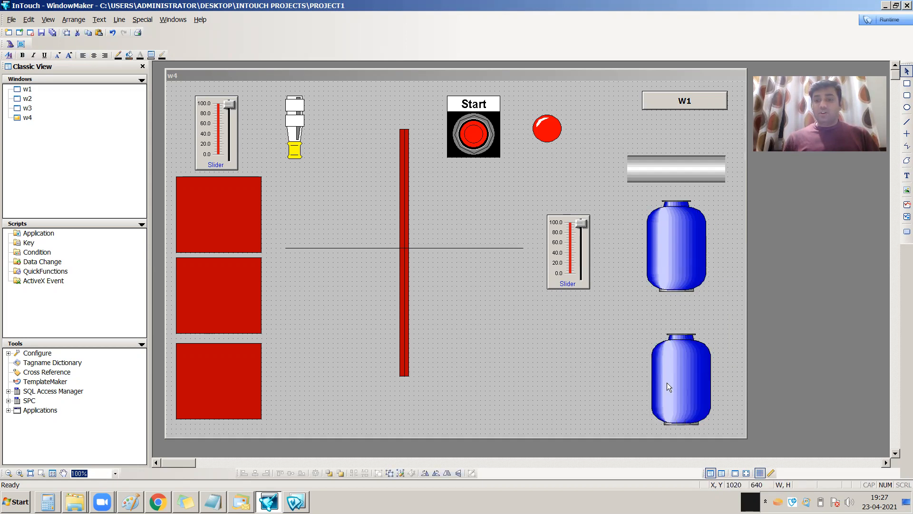
# - Remove the vertical percent fill link from the duplicated lower tank
pyautogui.doubleClick(667, 379)
pyautogui.click(538, 247)
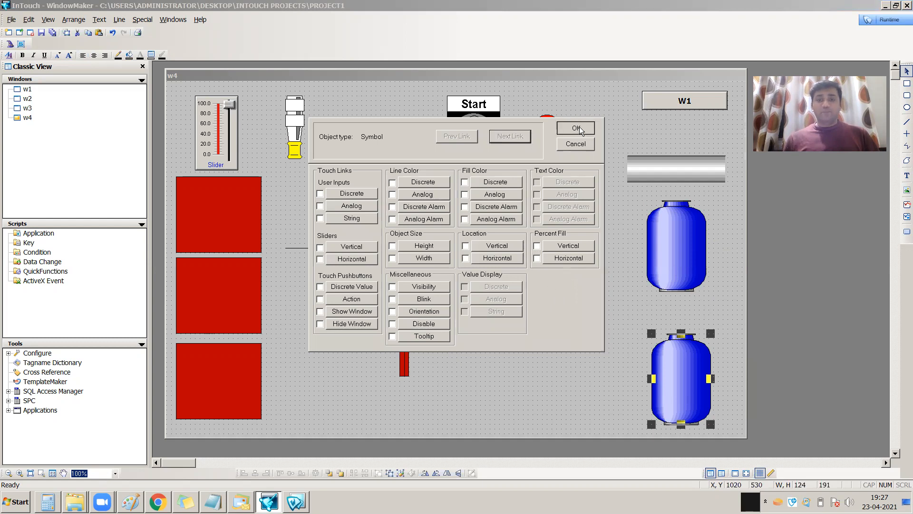
pyautogui.click(575, 127)
pyautogui.doubleClick(694, 376)
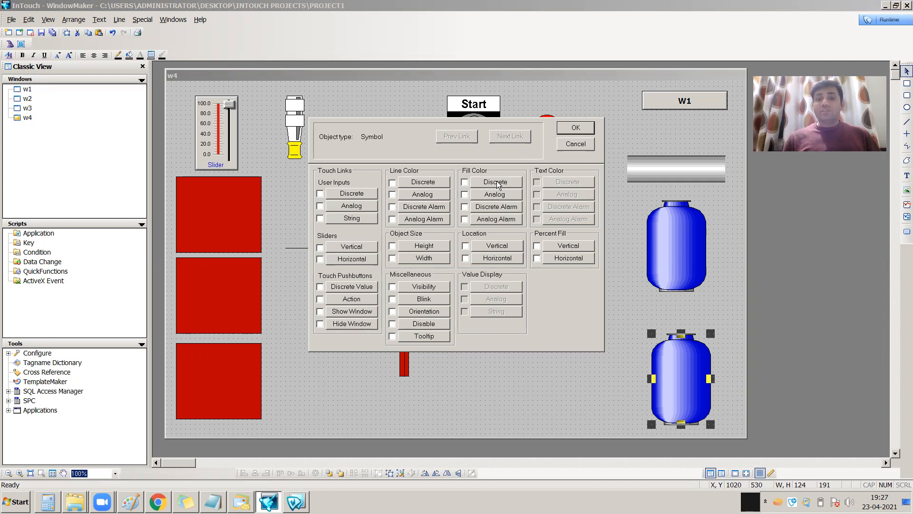
pyautogui.click(588, 129)
pyautogui.click(598, 114)
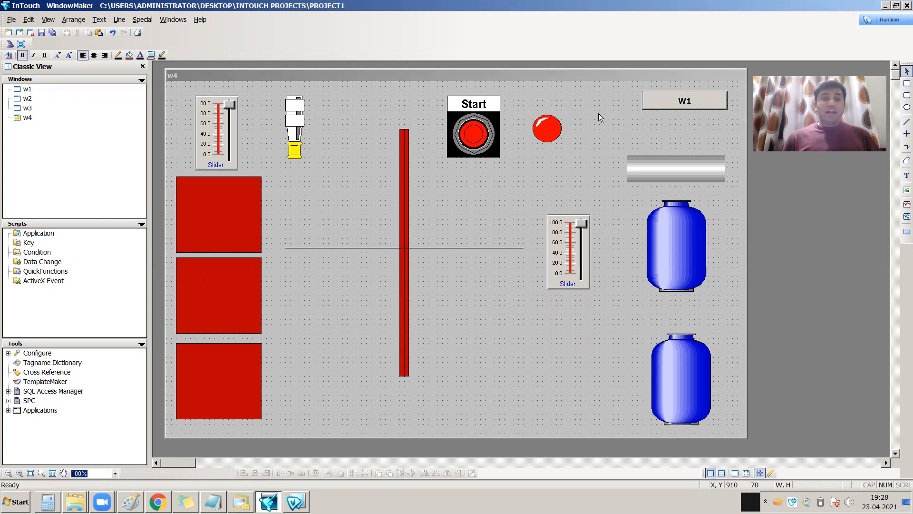
# - Insert a Knob Switch from the Switches wizards and place it beside the lower tank
pyautogui.click(10, 43)
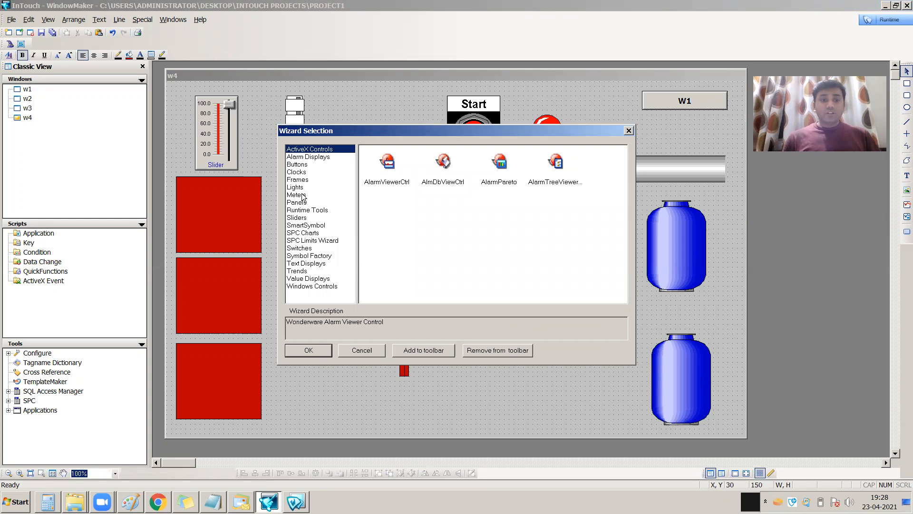
pyautogui.click(299, 165)
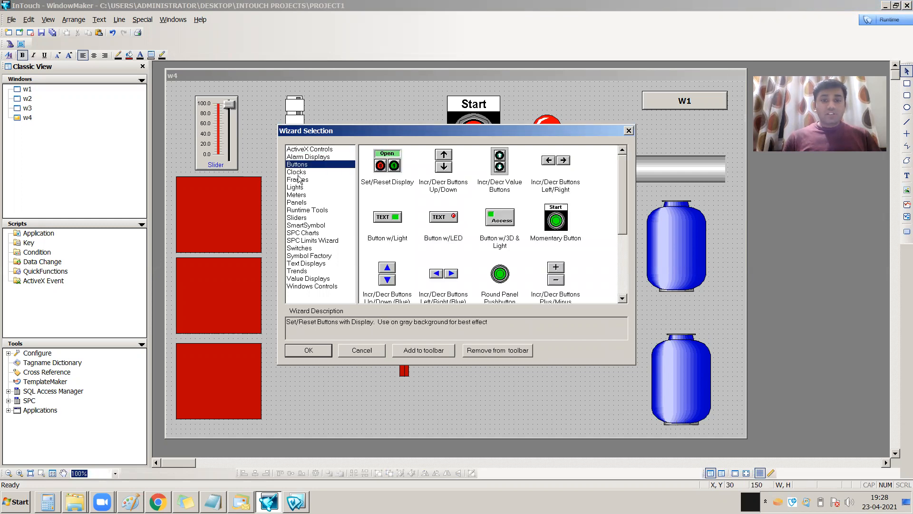
pyautogui.click(297, 171)
pyautogui.click(299, 187)
pyautogui.click(299, 181)
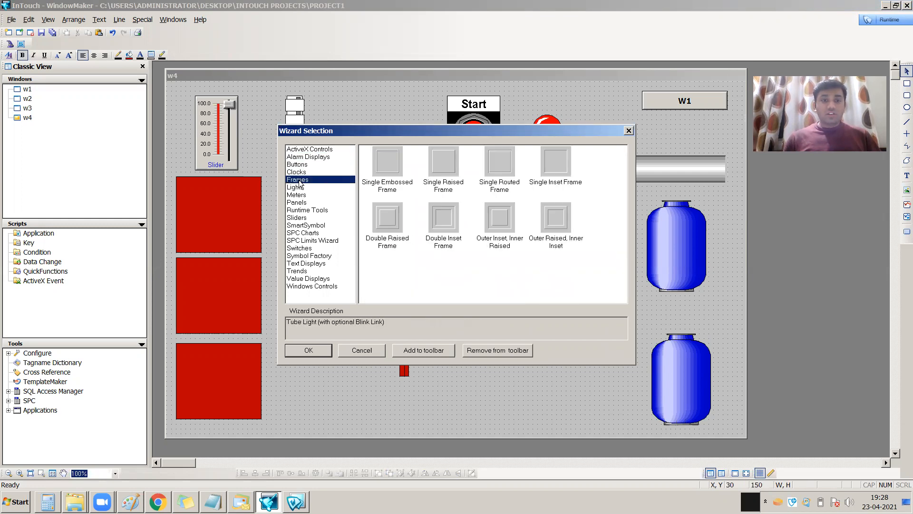
pyautogui.click(301, 248)
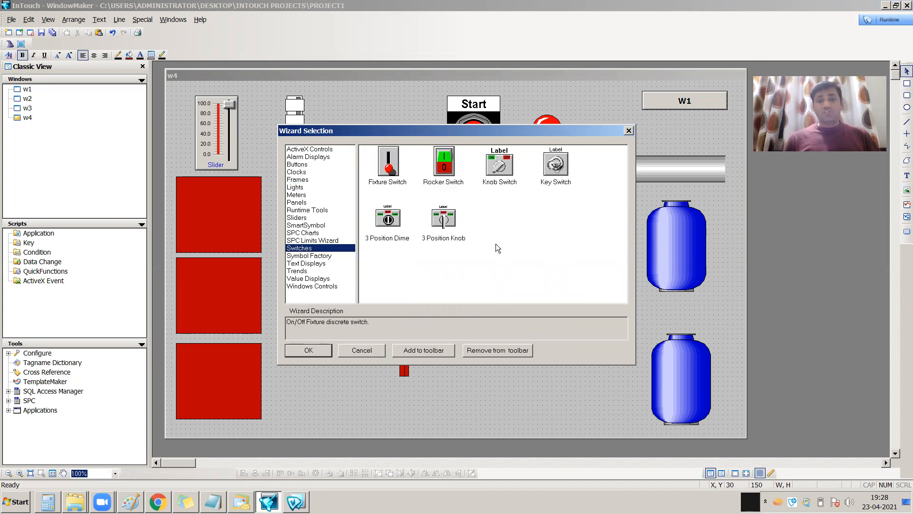
pyautogui.click(501, 173)
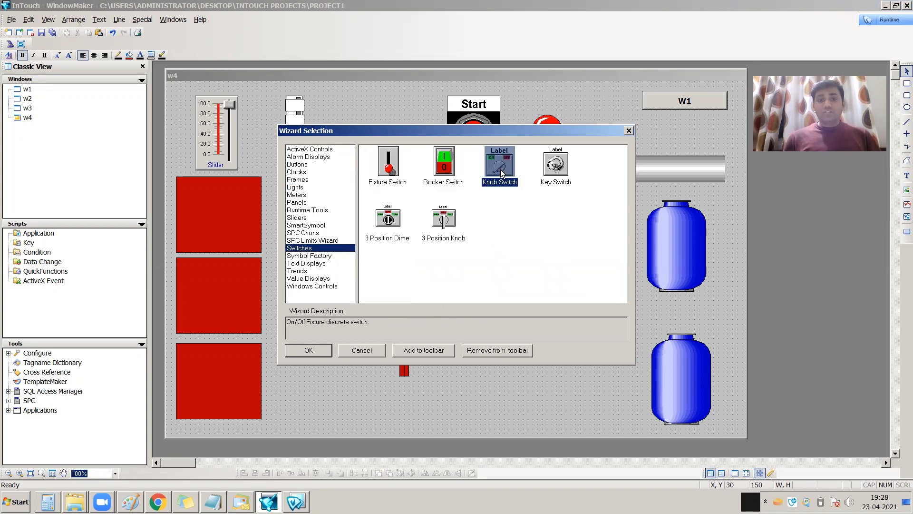
pyautogui.click(309, 351)
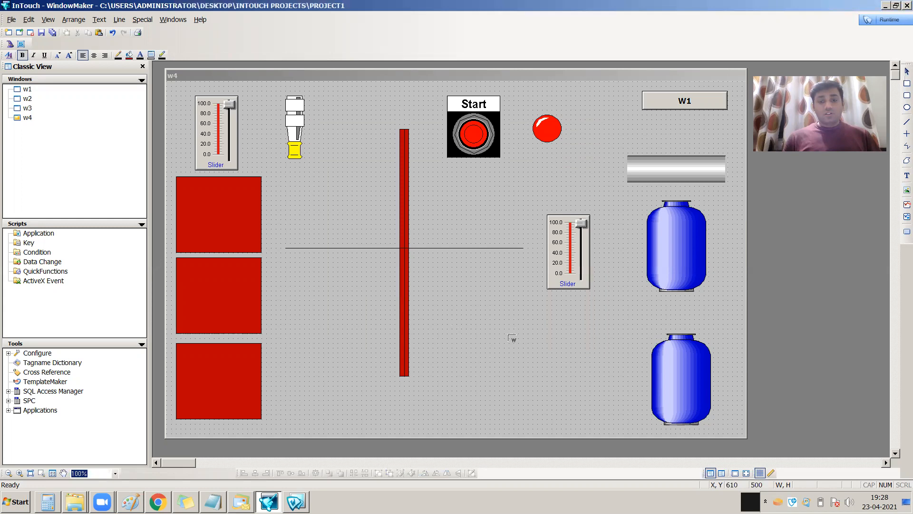
pyautogui.click(524, 361)
pyautogui.moveTo(560, 386); pyautogui.dragTo(564, 379)
pyautogui.click(626, 405)
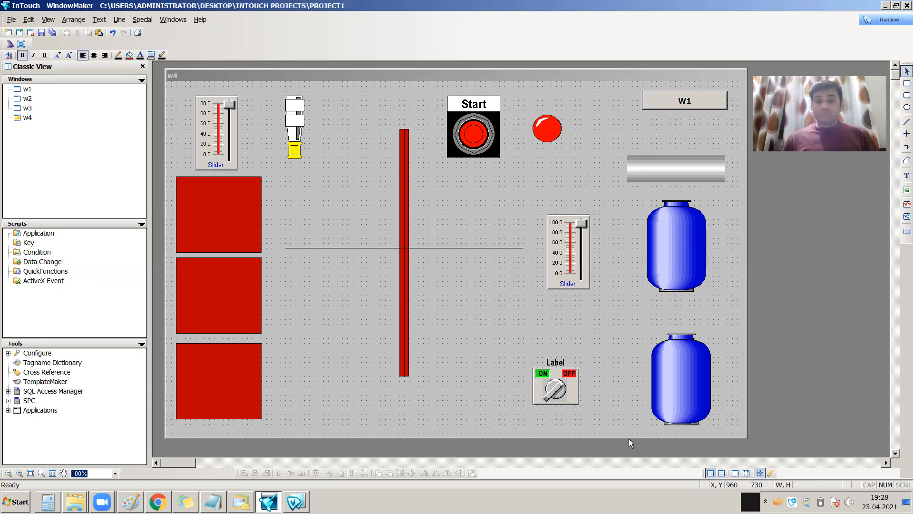
# - Assign the tagname "switch" to the knob switch and define it as a Memory Discrete tag
pyautogui.doubleClick(566, 381)
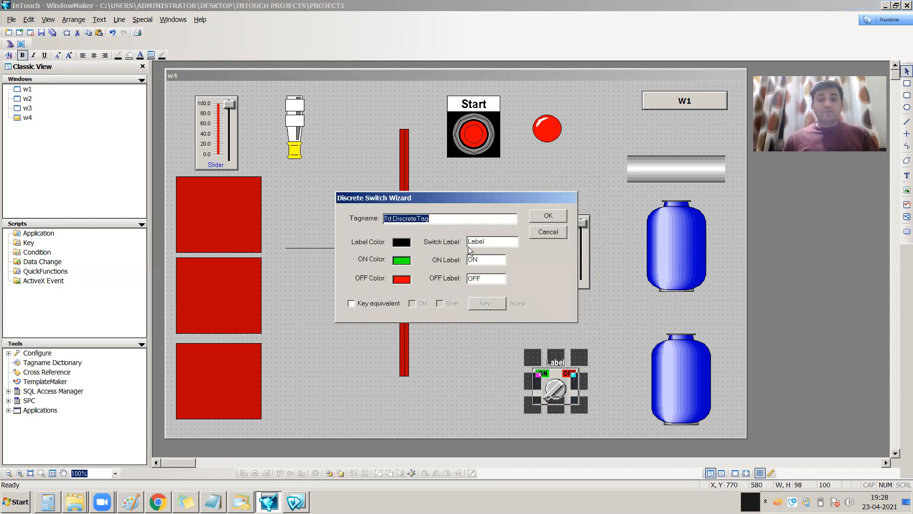
pyautogui.write('switch')
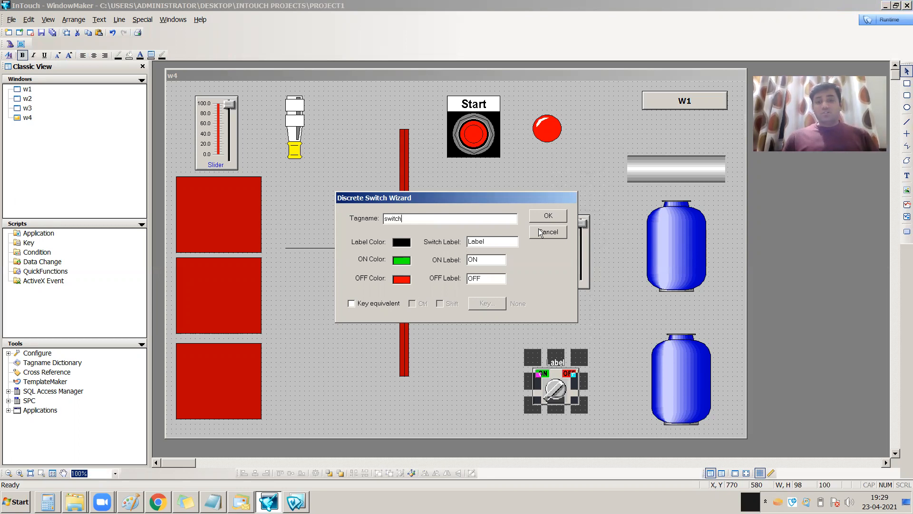
pyautogui.click(548, 216)
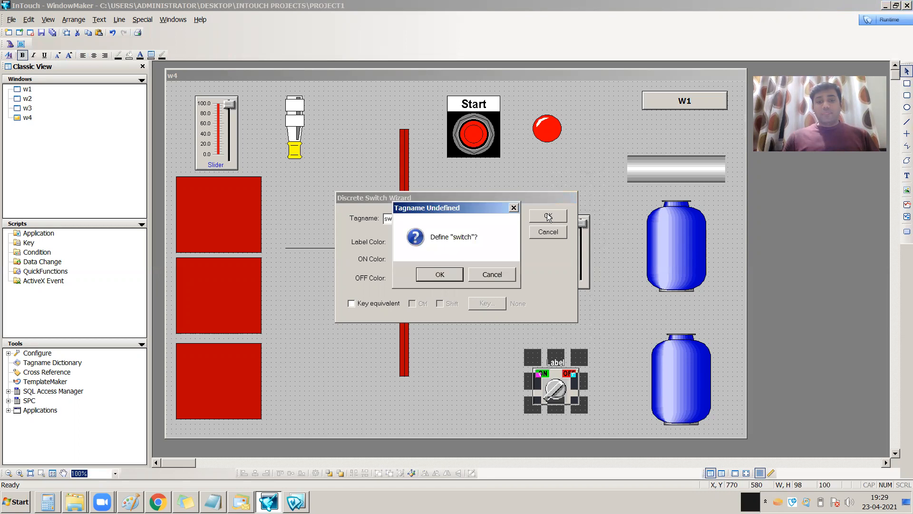
pyautogui.click(452, 274)
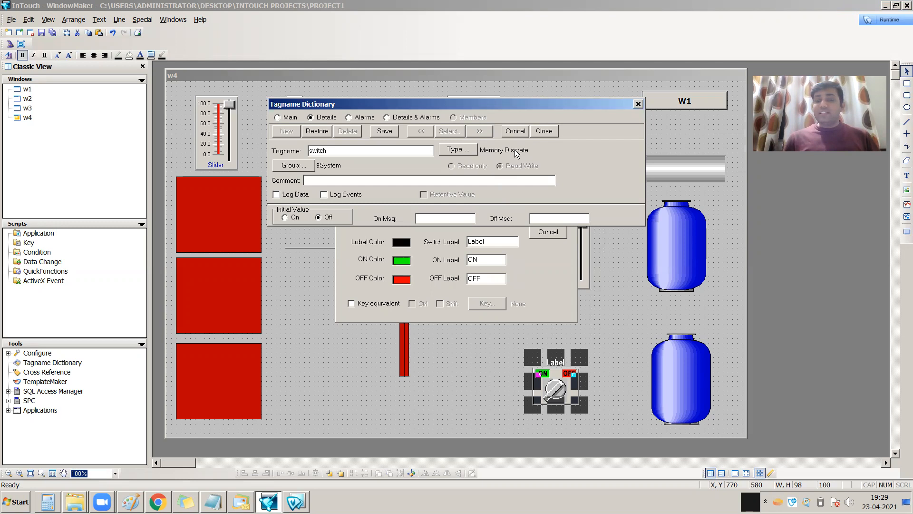
pyautogui.click(383, 132)
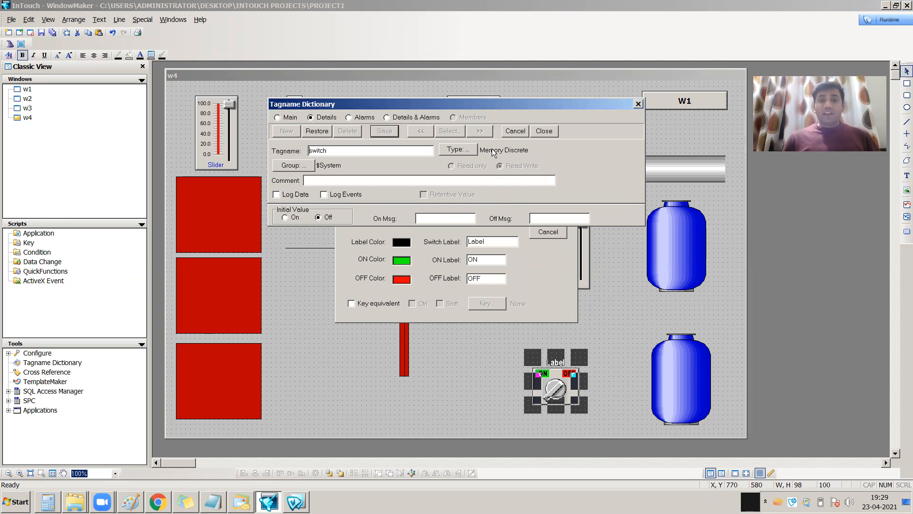
pyautogui.click(544, 132)
pyautogui.click(627, 402)
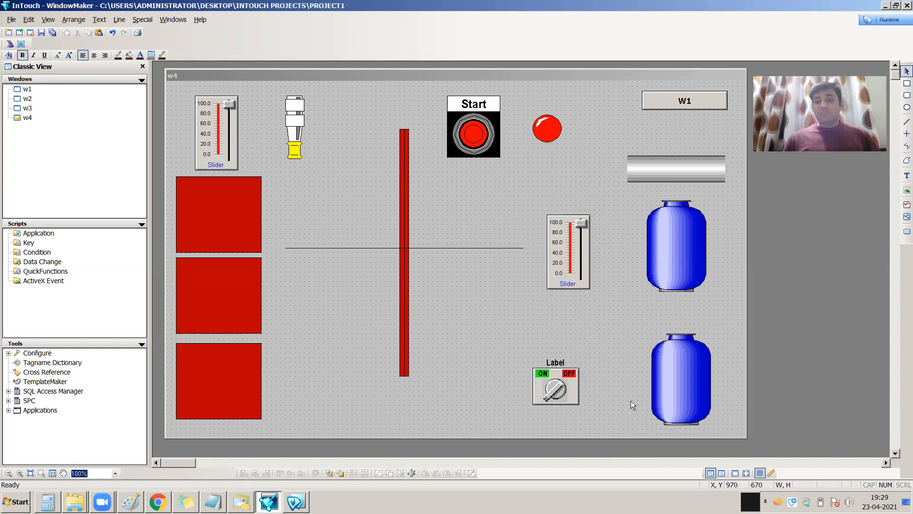
pyautogui.doubleClick(578, 396)
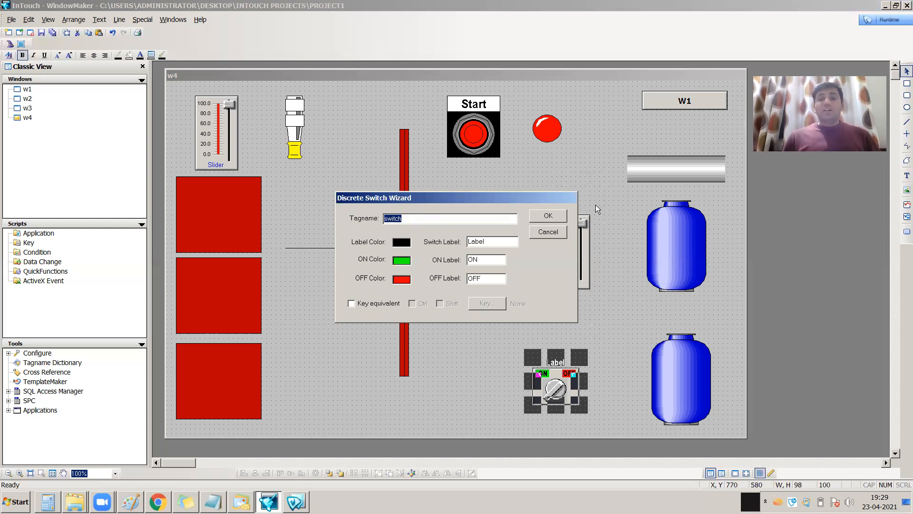
pyautogui.click(548, 216)
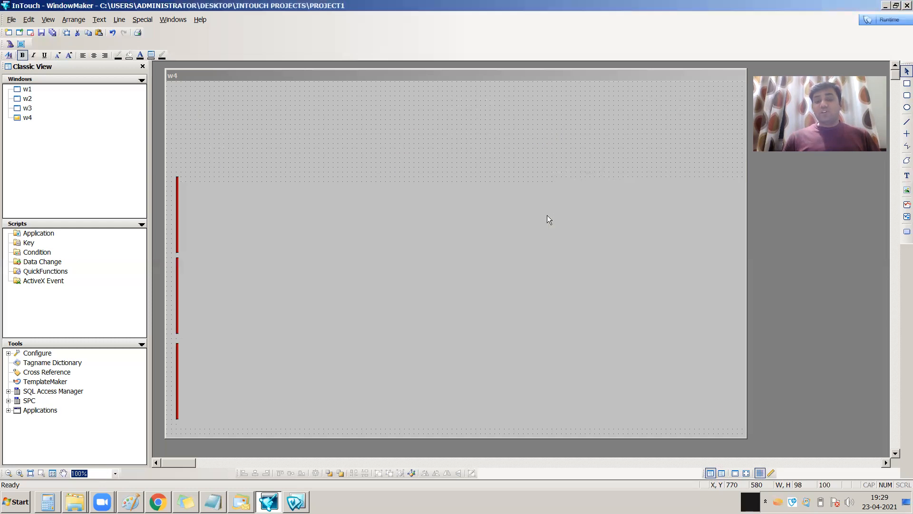
pyautogui.click(641, 344)
# - Add a discrete fill color link to the lower tank with the tag "switch" as its expression
pyautogui.doubleClick(686, 378)
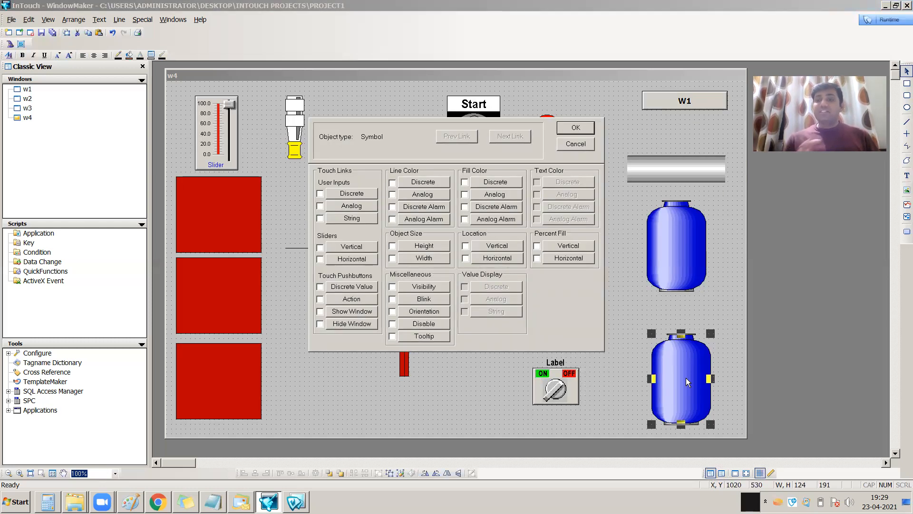
pyautogui.click(500, 182)
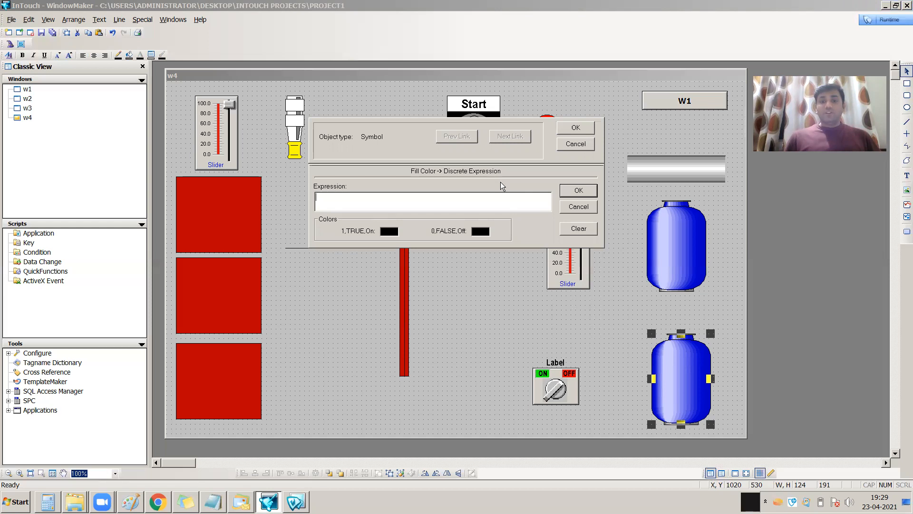
pyautogui.doubleClick(373, 200)
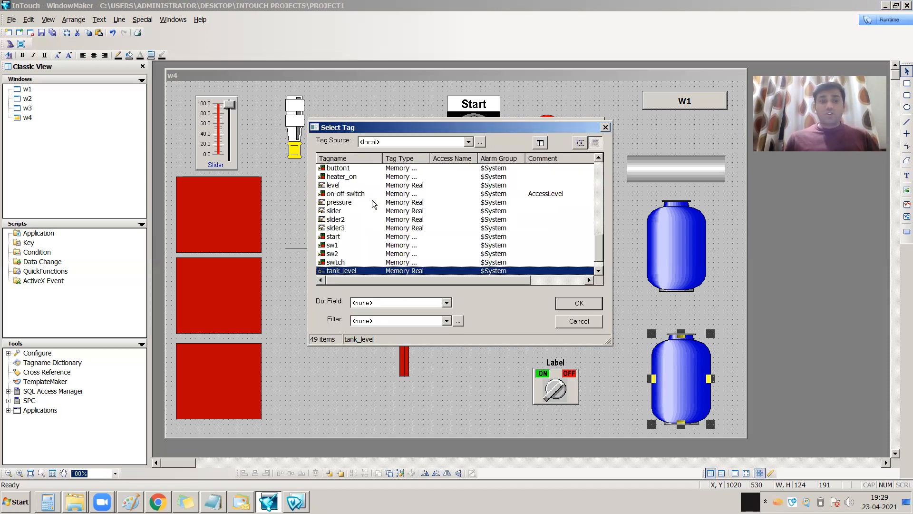
pyautogui.click(336, 262)
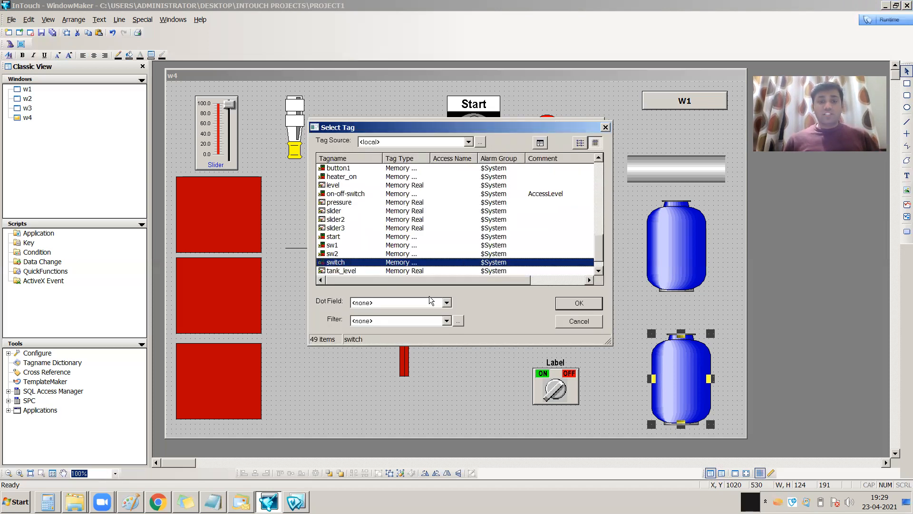
pyautogui.click(578, 303)
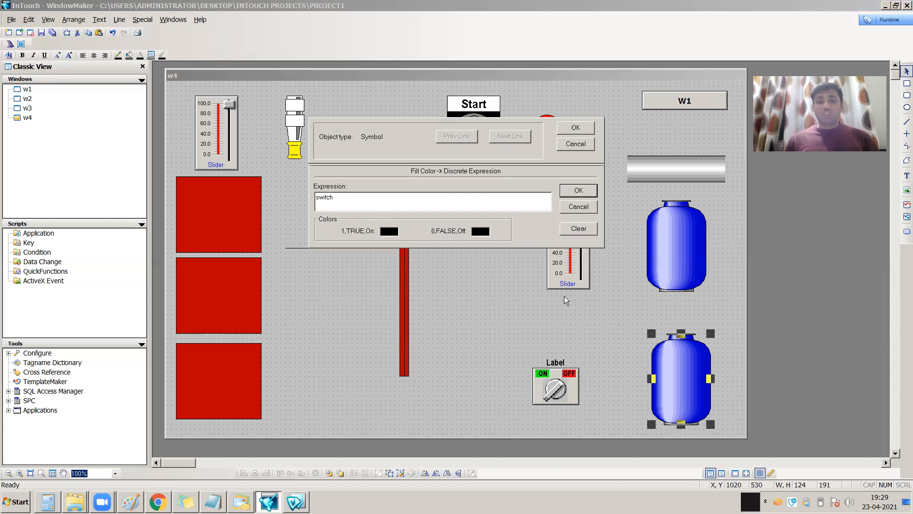
# - Set the lower tank's fill color to green for the On state and red for the Off state
pyautogui.click(391, 232)
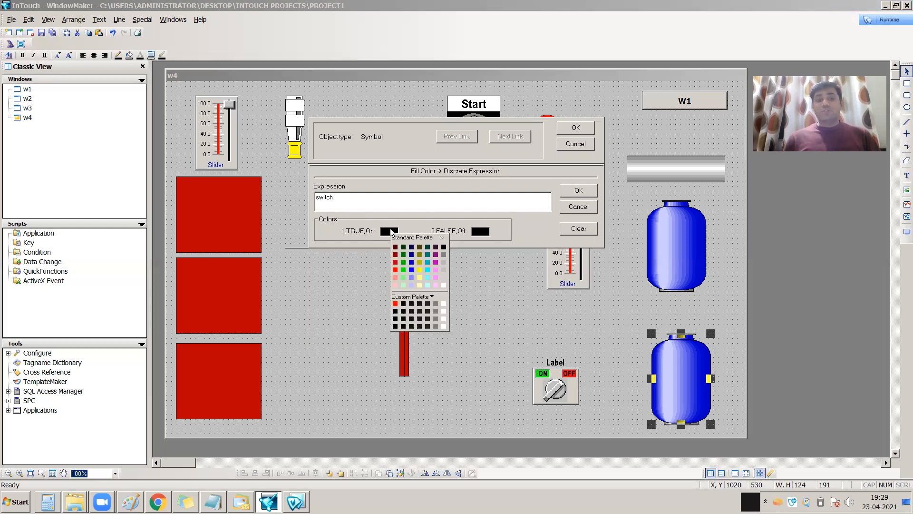
pyautogui.click(404, 269)
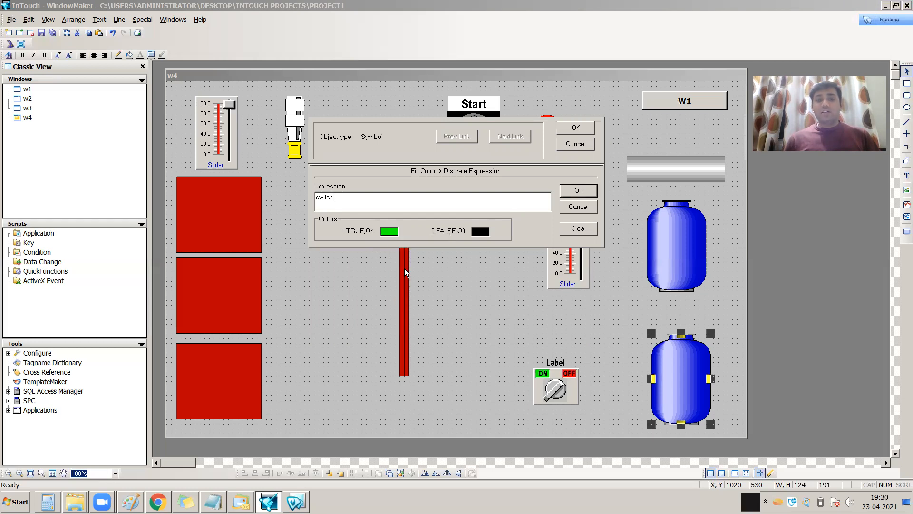
pyautogui.click(481, 232)
pyautogui.click(487, 270)
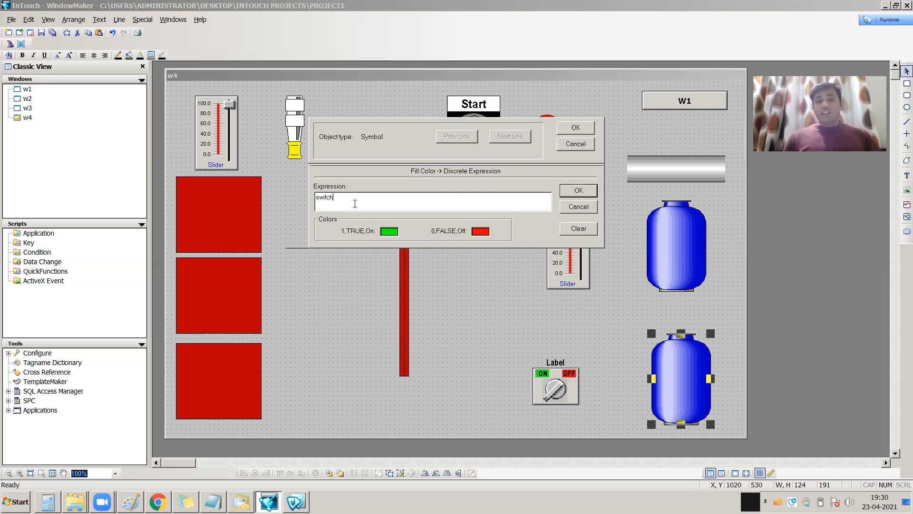
pyautogui.moveTo(344, 199); pyautogui.dragTo(309, 199)
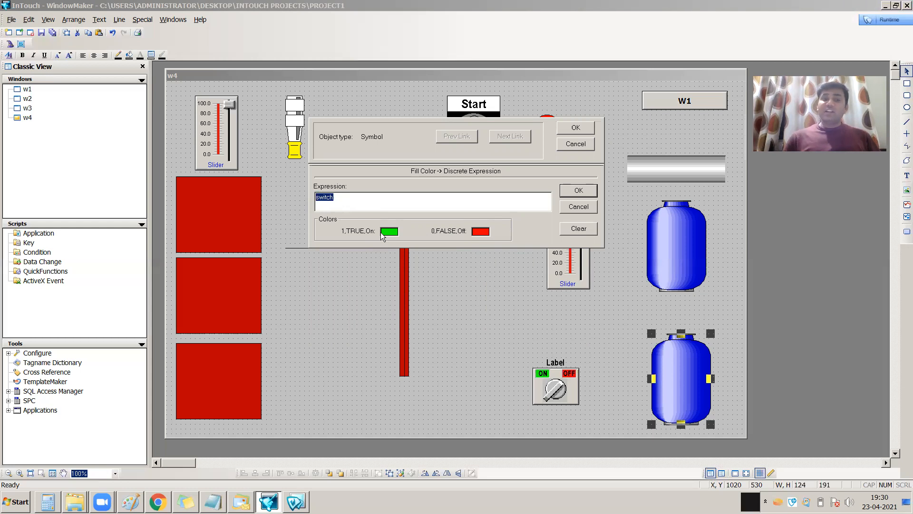
pyautogui.click(347, 204)
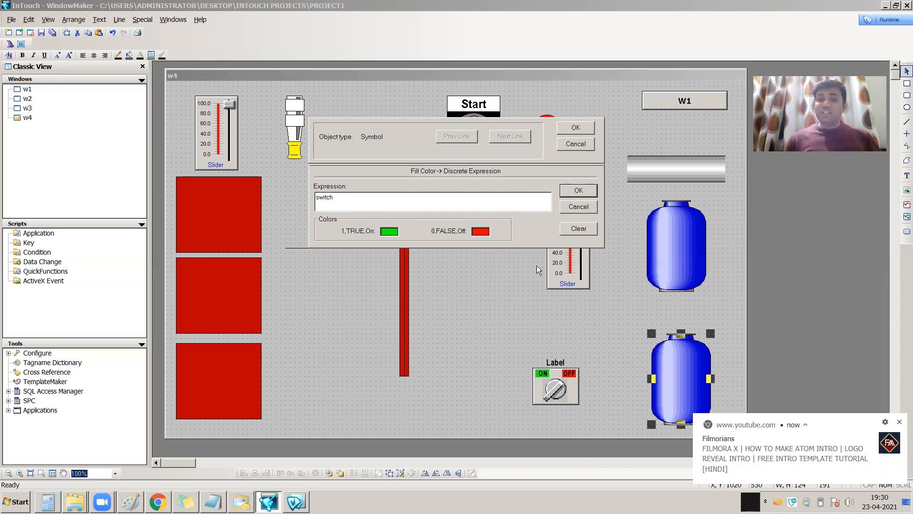
pyautogui.click(573, 191)
pyautogui.click(576, 128)
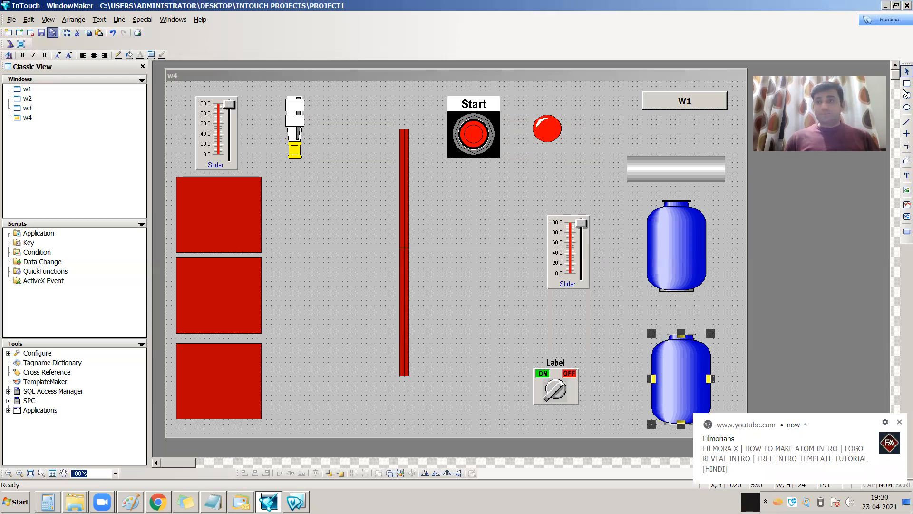
# - Test the lower tank's fill color in WindowViewer by toggling the knob switch on and off, and return to WindowMaker
pyautogui.click(900, 20)
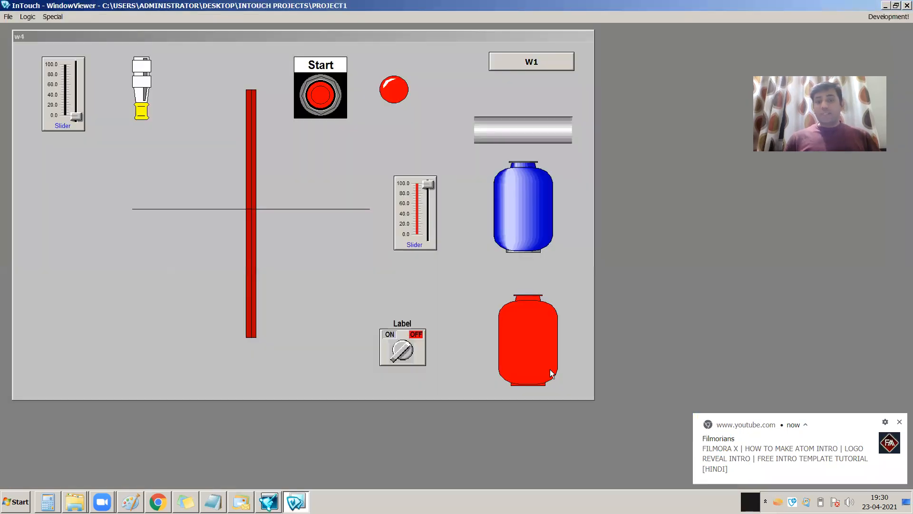
pyautogui.click(412, 362)
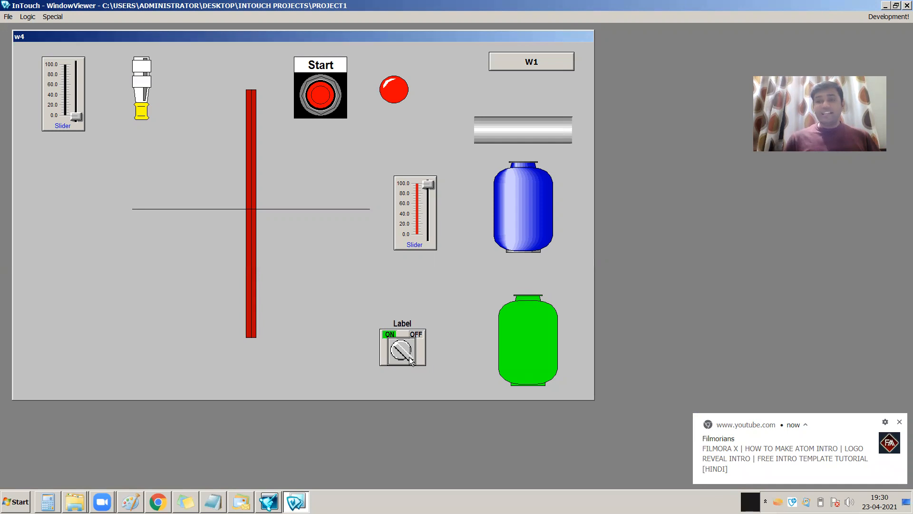
pyautogui.click(412, 362)
pyautogui.click(412, 362)
pyautogui.click(412, 362)
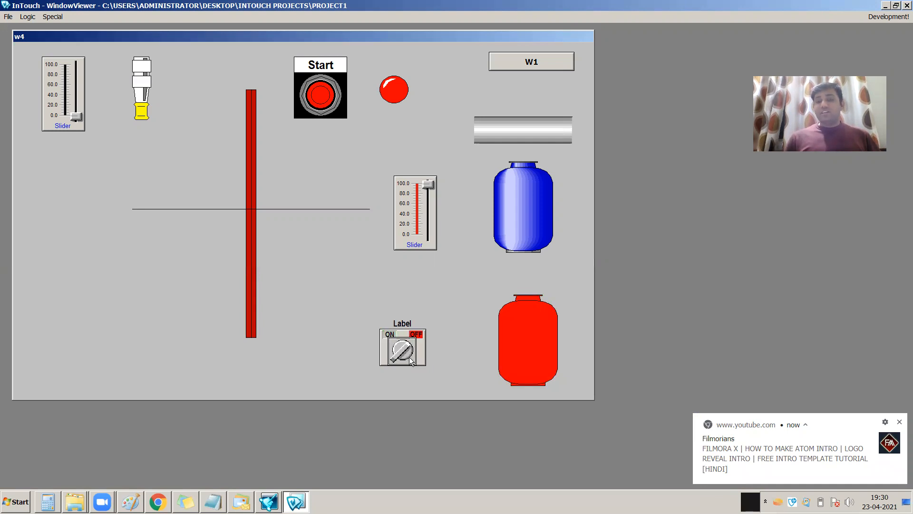
pyautogui.click(900, 421)
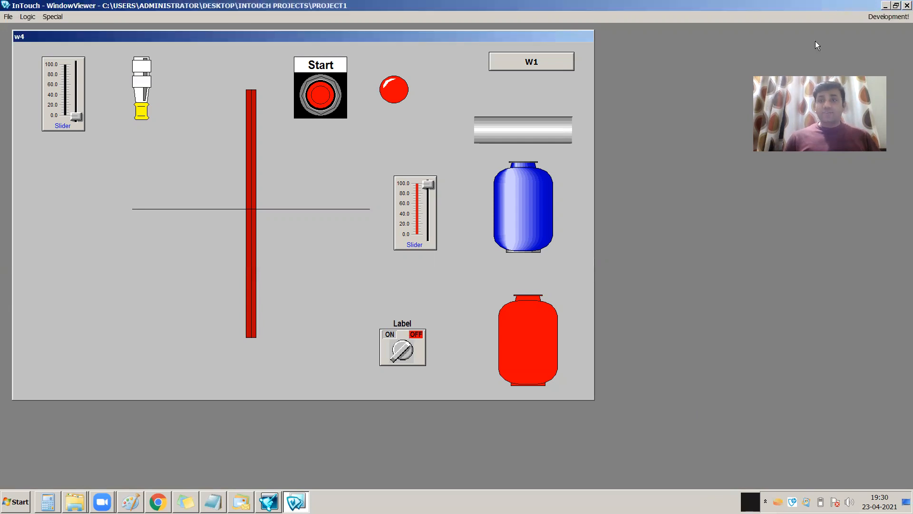
pyautogui.click(885, 18)
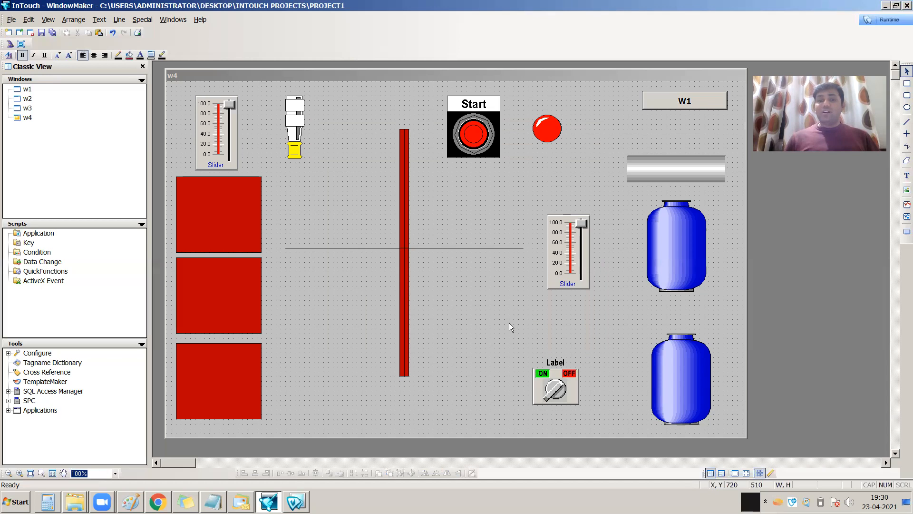
# - Check the tagname assigned to the slider beside the upper tank in its wizard settings
pyautogui.click(560, 265)
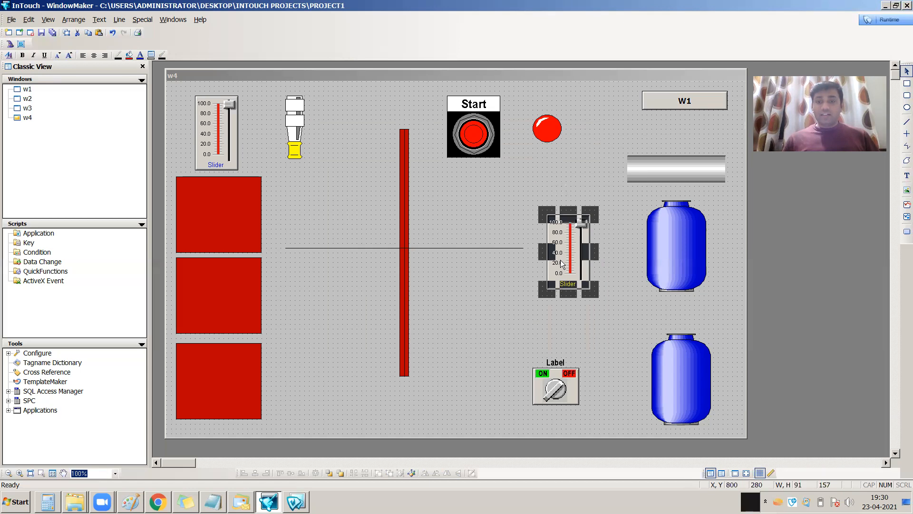
pyautogui.doubleClick(561, 262)
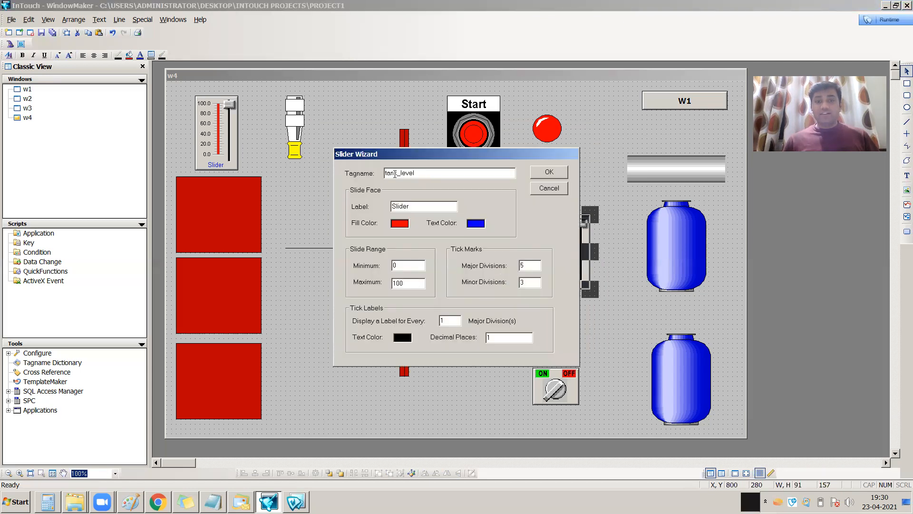
pyautogui.click(552, 173)
pyautogui.click(612, 345)
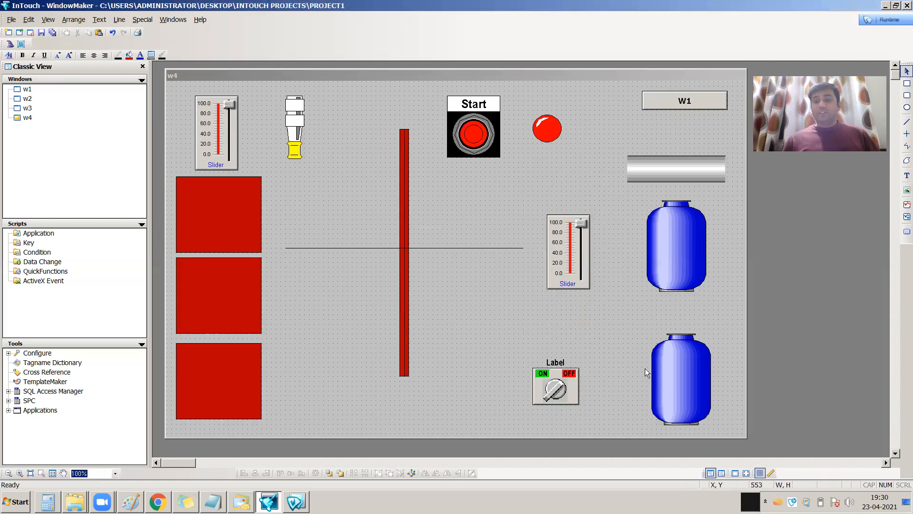
# - Duplicate the lower tank and place the copy between the knob switch and the original tank
pyautogui.rightClick(689, 367)
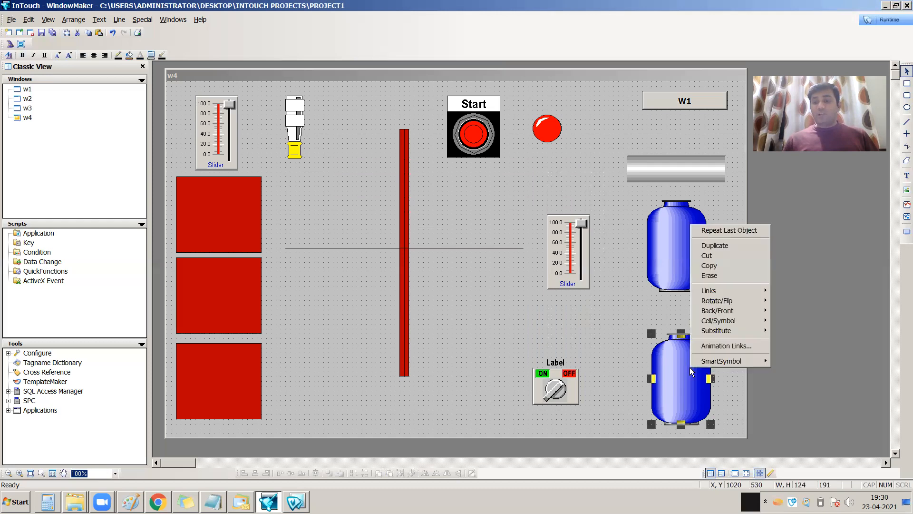
pyautogui.click(719, 244)
pyautogui.moveTo(691, 357); pyautogui.dragTo(622, 382)
# - Shift the knob switch and the duplicated tank left to space them apart
pyautogui.click(557, 388)
pyautogui.moveTo(557, 386); pyautogui.dragTo(533, 387)
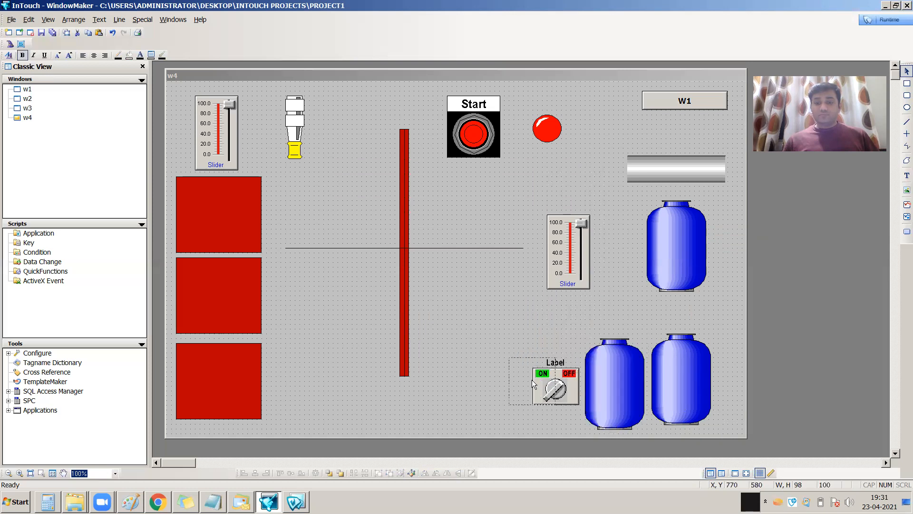
pyautogui.click(615, 374)
pyautogui.moveTo(613, 383); pyautogui.dragTo(604, 383)
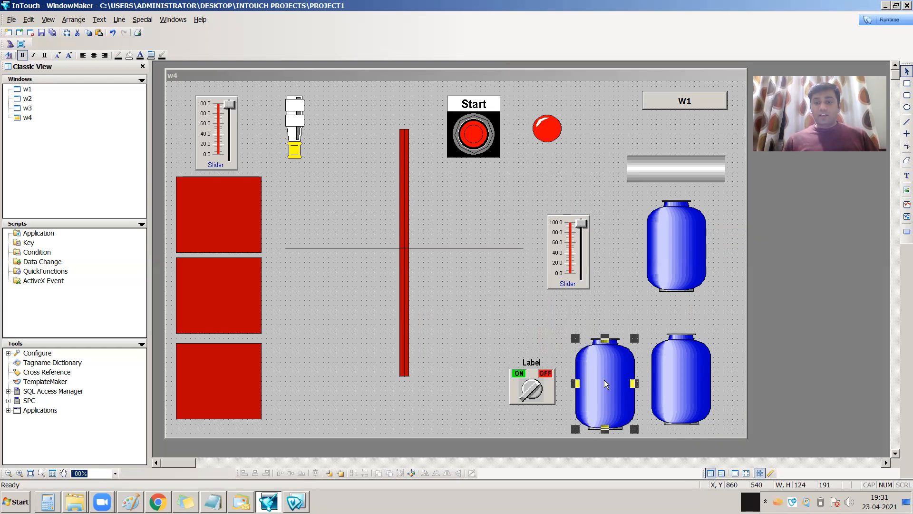
# - Replace the duplicated tank's discrete fill color link with an analog fill color link
pyautogui.doubleClick(604, 379)
pyautogui.click(465, 182)
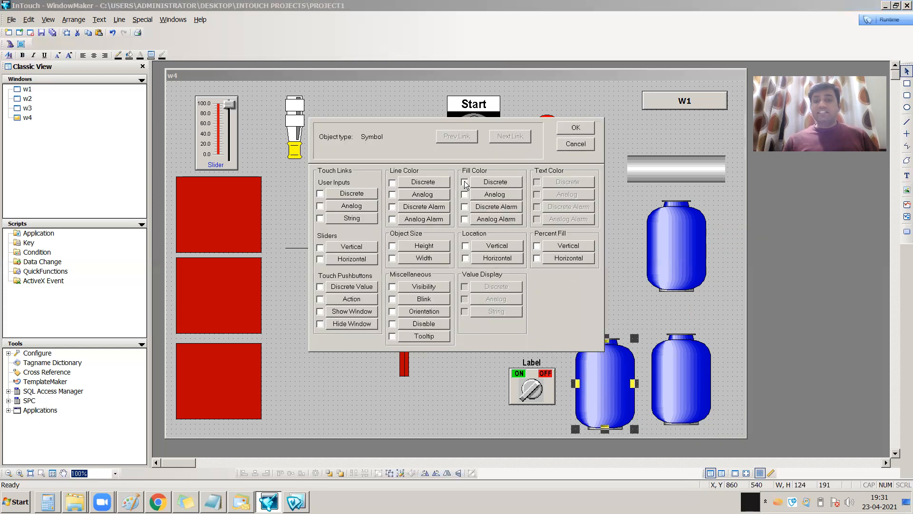
pyautogui.click(464, 194)
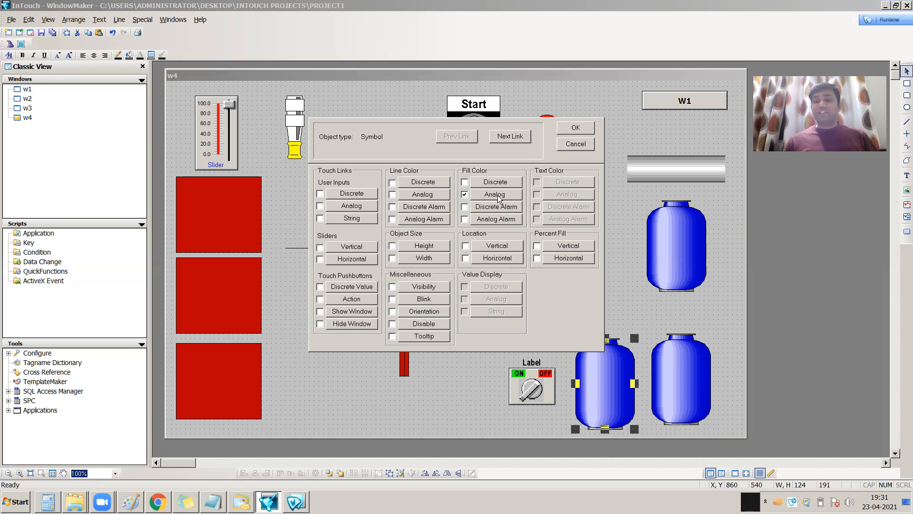
pyautogui.click(497, 195)
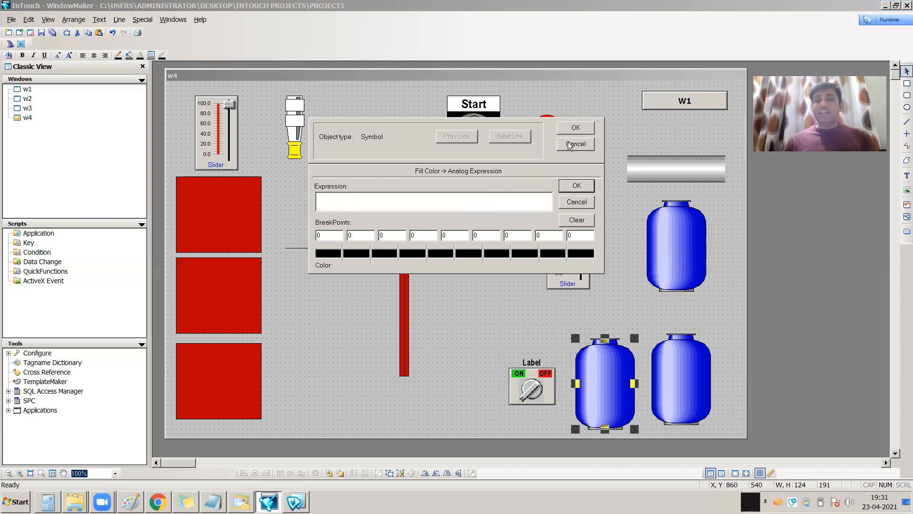
pyautogui.click(577, 128)
pyautogui.click(508, 248)
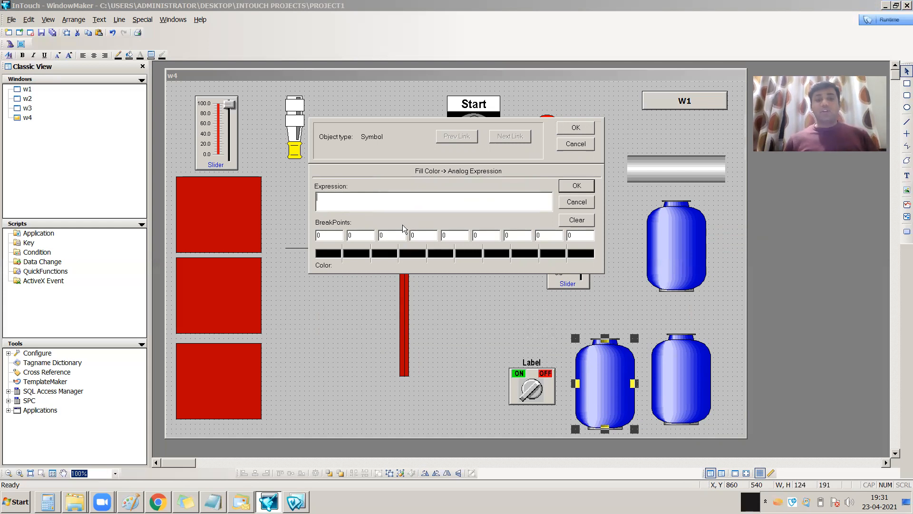
# - Select the tag tank_level as the expression for the duplicated tank's analog fill color
pyautogui.doubleClick(347, 200)
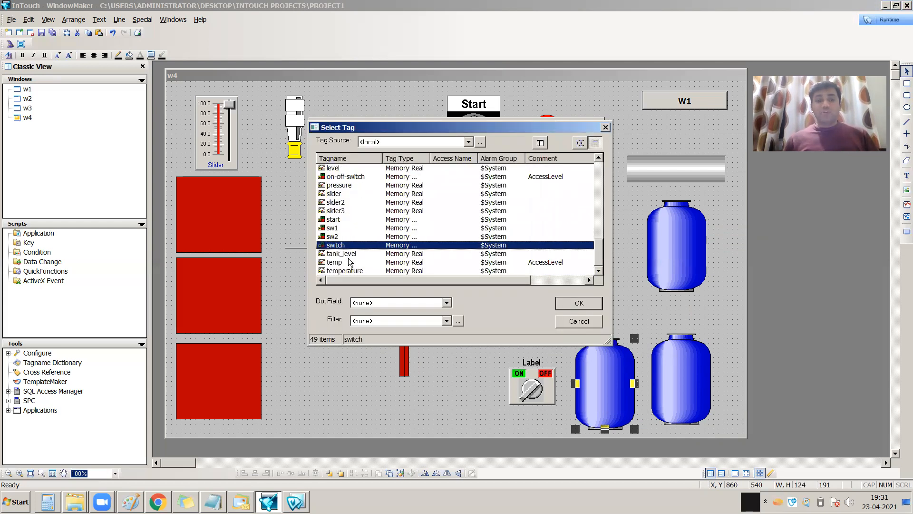
pyautogui.click(355, 256)
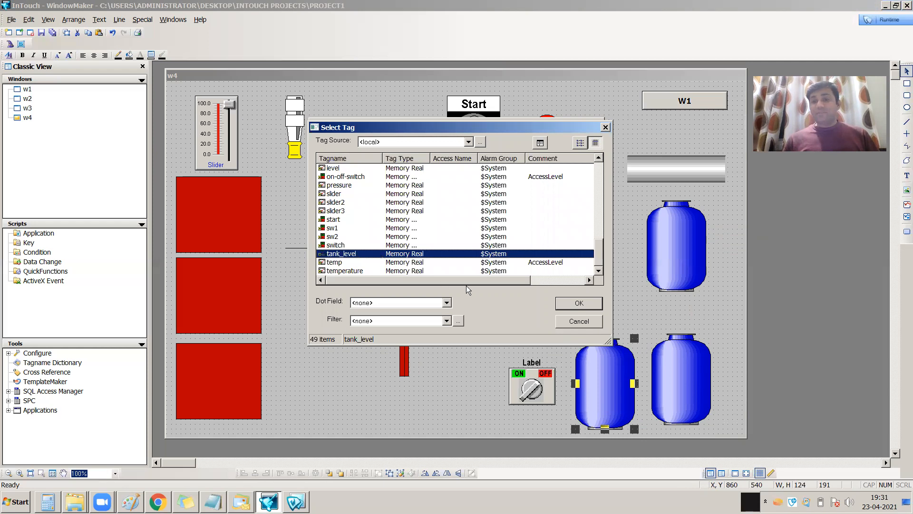
pyautogui.click(581, 304)
pyautogui.click(578, 126)
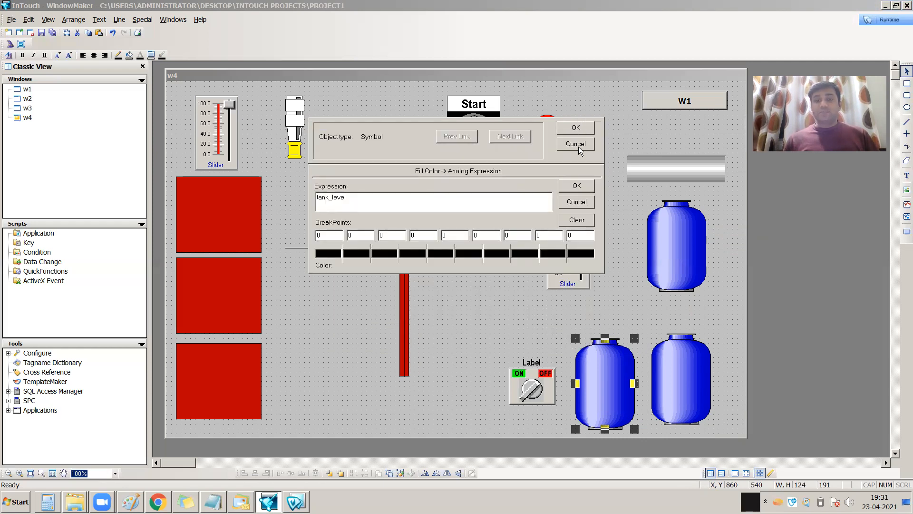
pyautogui.click(525, 274)
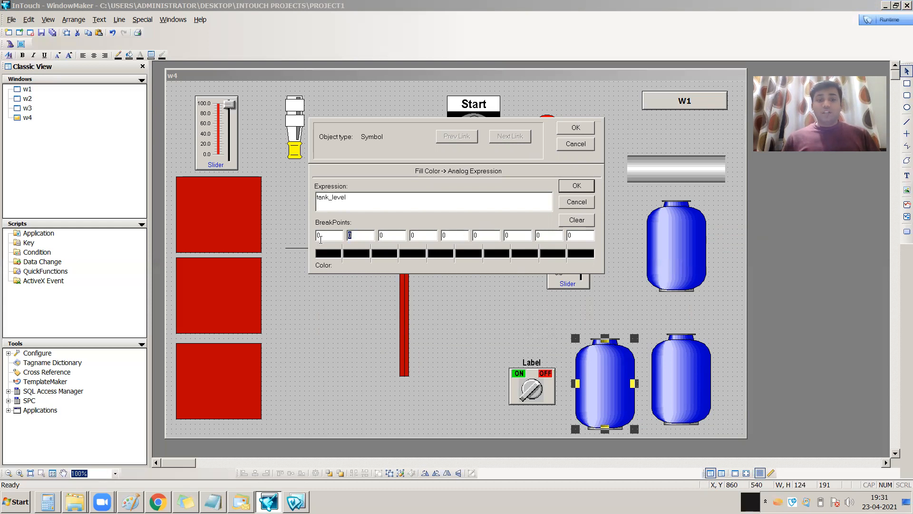
# - Set the second and third breakpoints to 10 and 20, and make the second color dark red
pyautogui.click(370, 237)
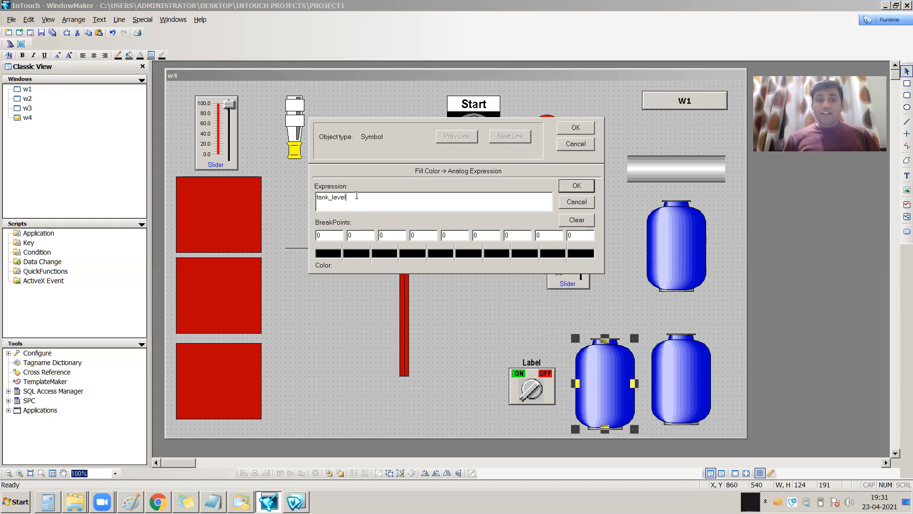
pyautogui.doubleClick(346, 237)
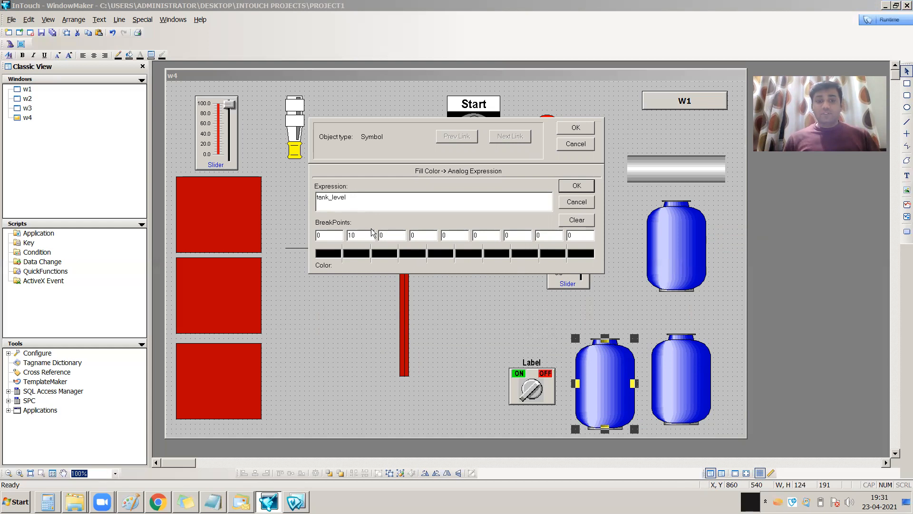
pyautogui.doubleClick(382, 235)
pyautogui.write('20')
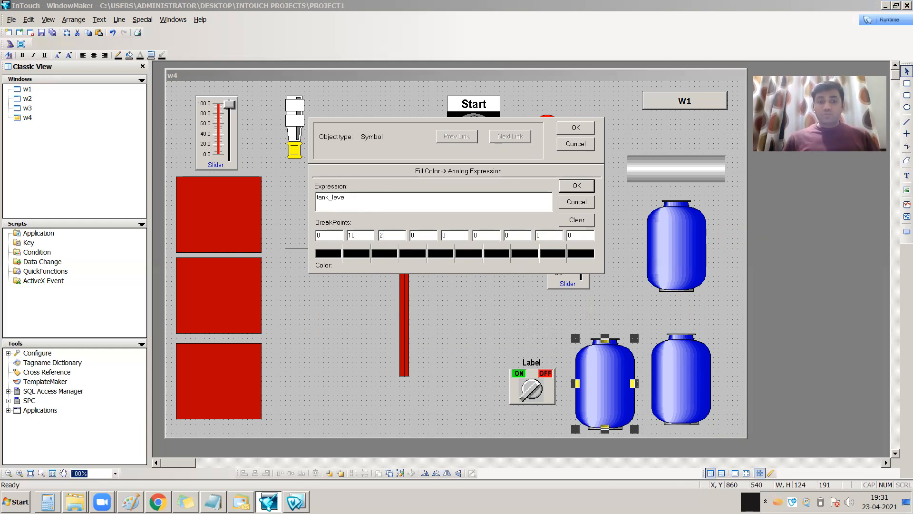
pyautogui.click(360, 257)
pyautogui.click(393, 259)
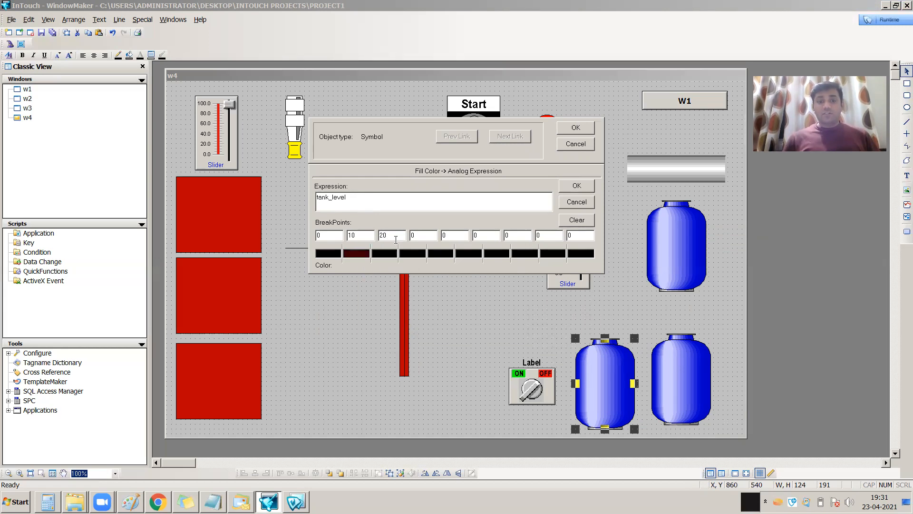
# - Set the fourth breakpoint to 30 and make the third color dark green
pyautogui.doubleClick(425, 235)
pyautogui.write('30')
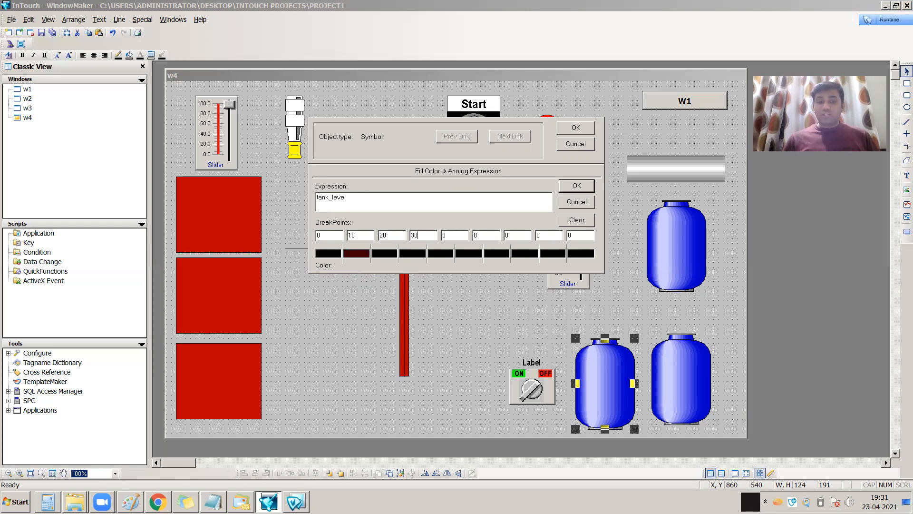
pyautogui.click(384, 254)
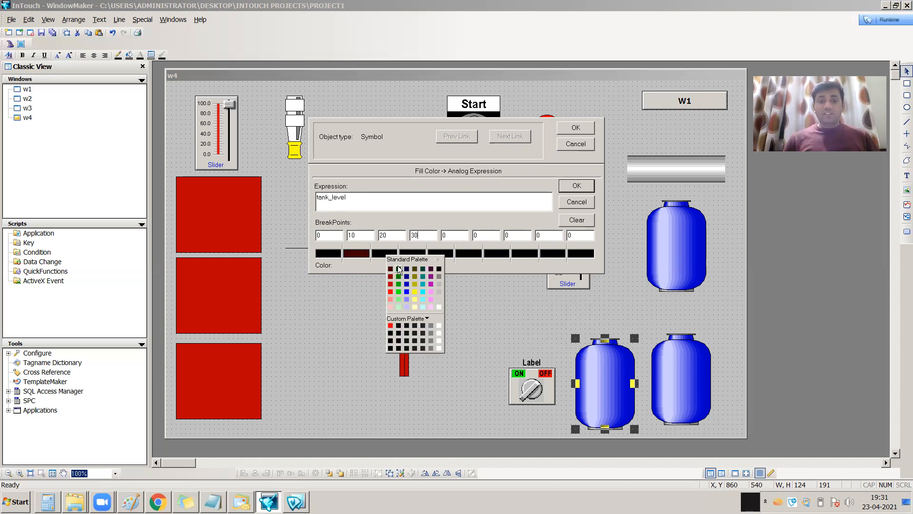
pyautogui.click(397, 267)
# - Set the fifth and sixth breakpoints to 40 and 50, and make the fourth color olive
pyautogui.write('40')
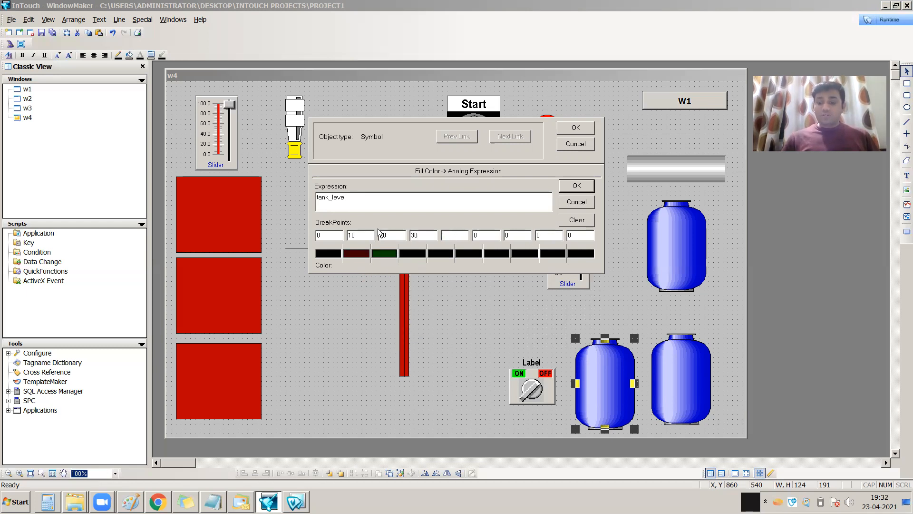
pyautogui.click(412, 254)
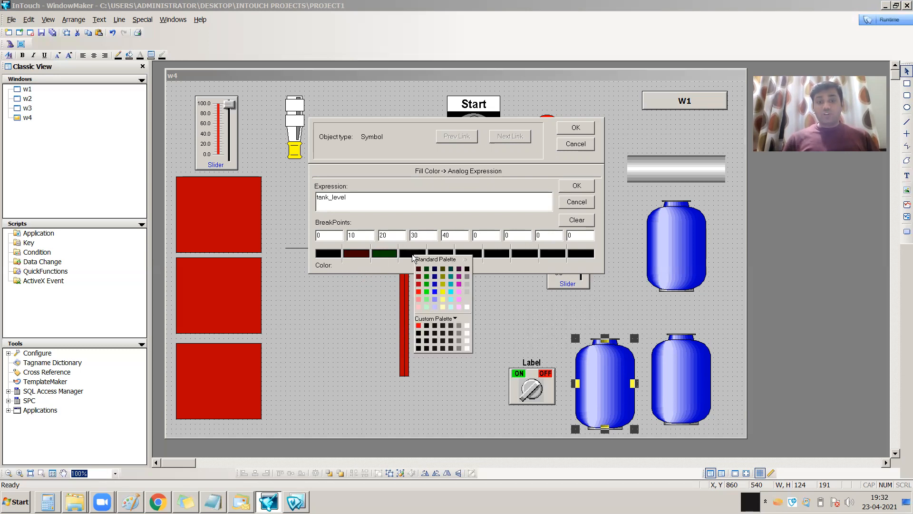
pyautogui.click(442, 268)
pyautogui.doubleClick(474, 236)
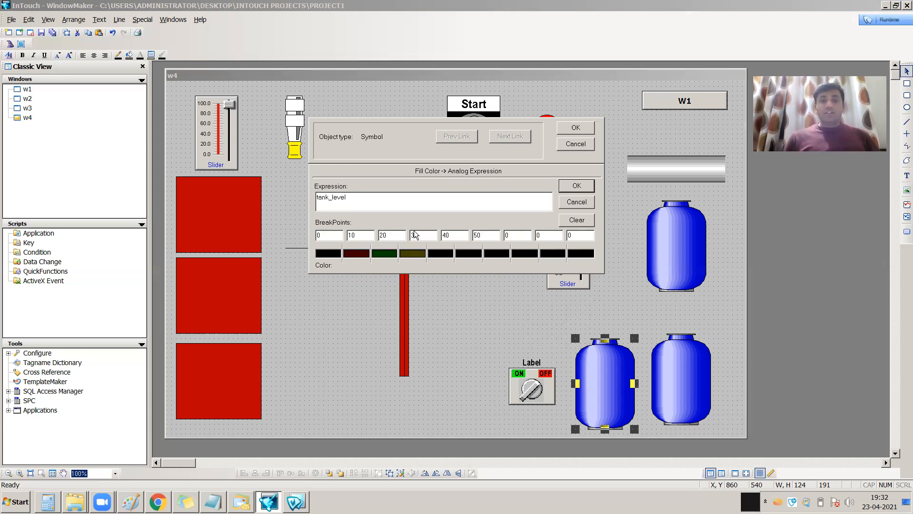
# - Make the fifth fill color dark teal and the sixth dark purple
pyautogui.moveTo(371, 198); pyautogui.dragTo(303, 198)
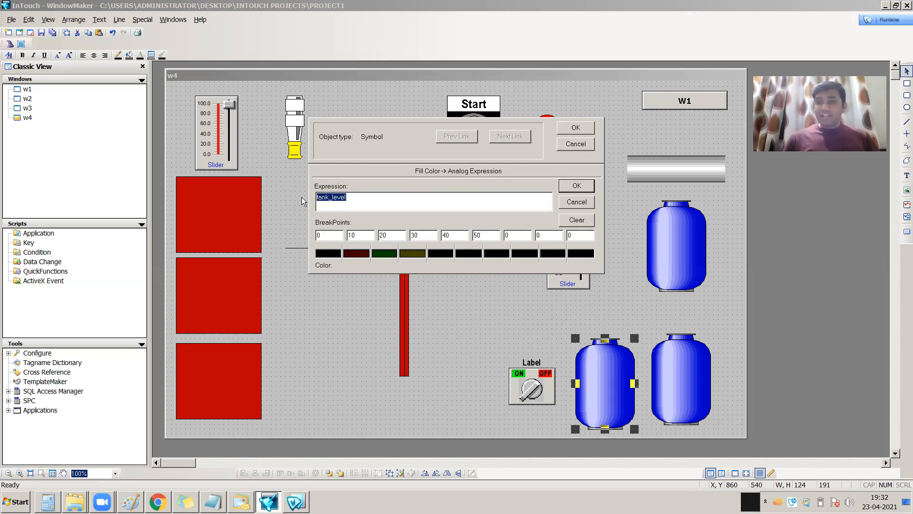
pyautogui.click(462, 238)
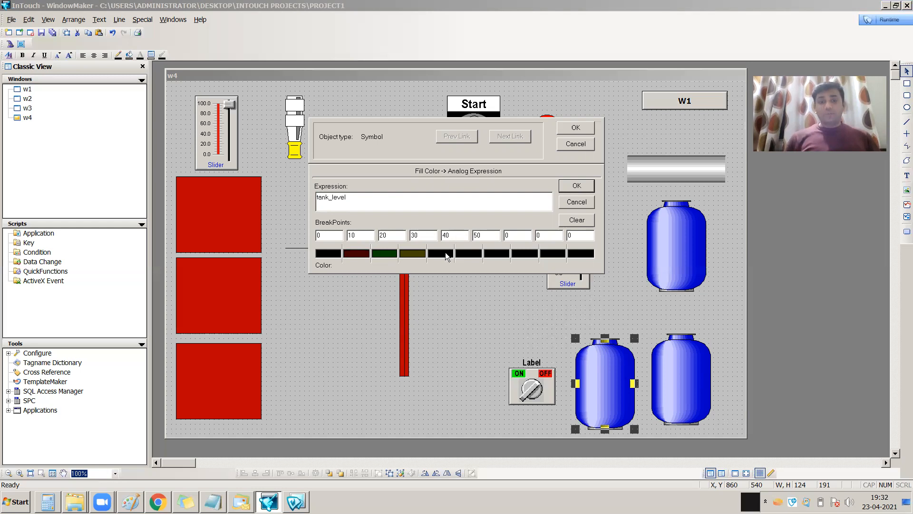
pyautogui.click(447, 257)
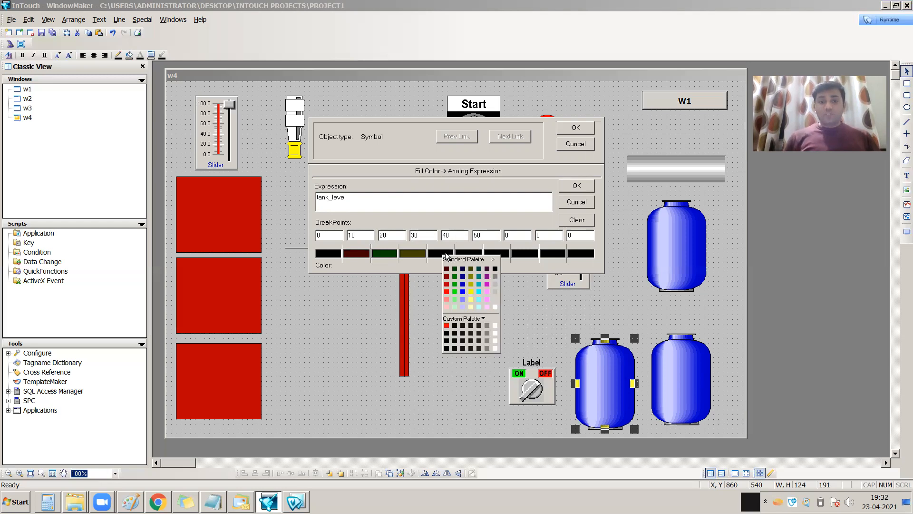
pyautogui.click(481, 270)
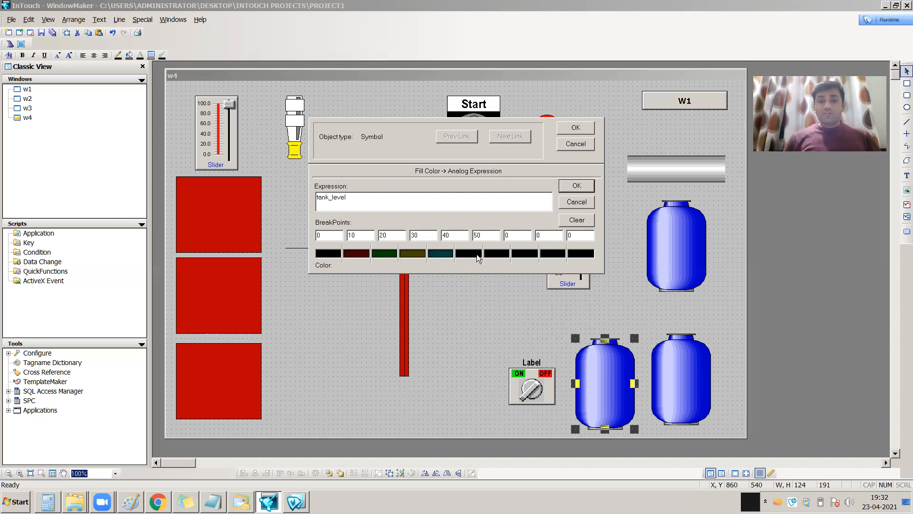
pyautogui.click(478, 257)
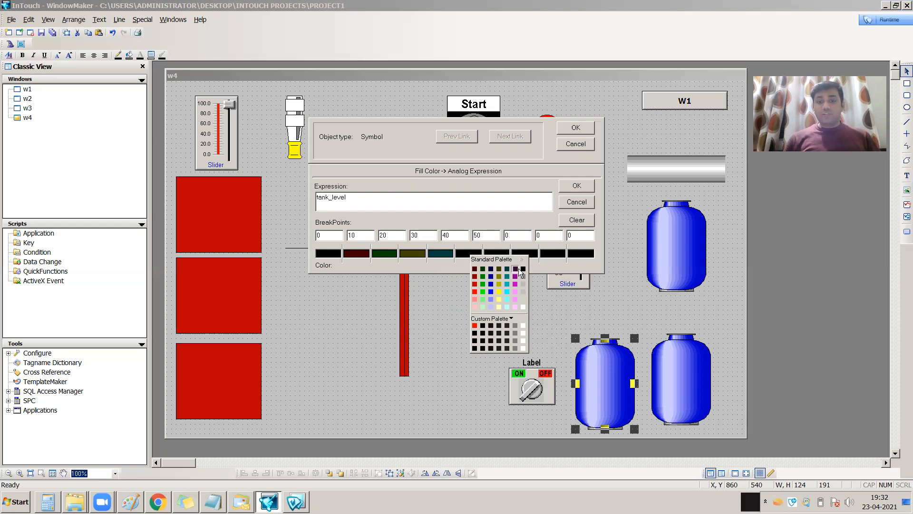
pyautogui.click(515, 268)
# - Set the seventh breakpoint to 60 and make the seventh color gray
pyautogui.write('60')
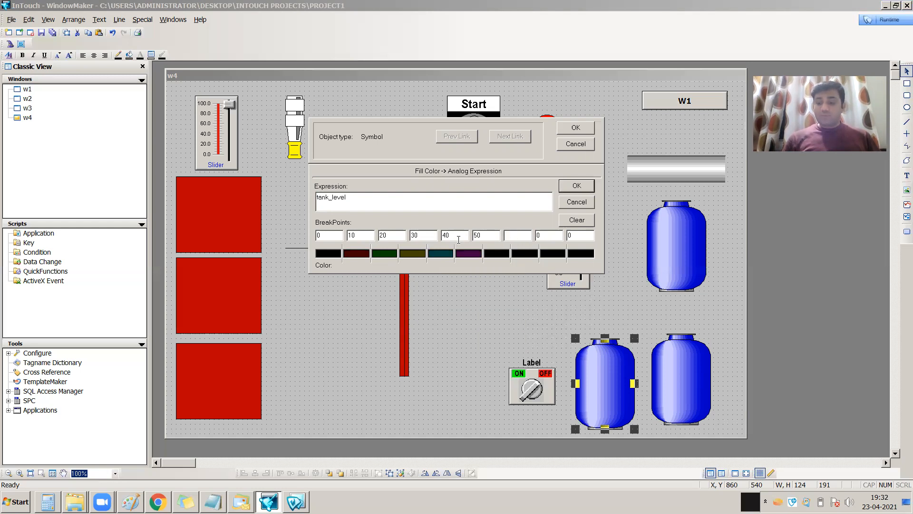
pyautogui.click(499, 254)
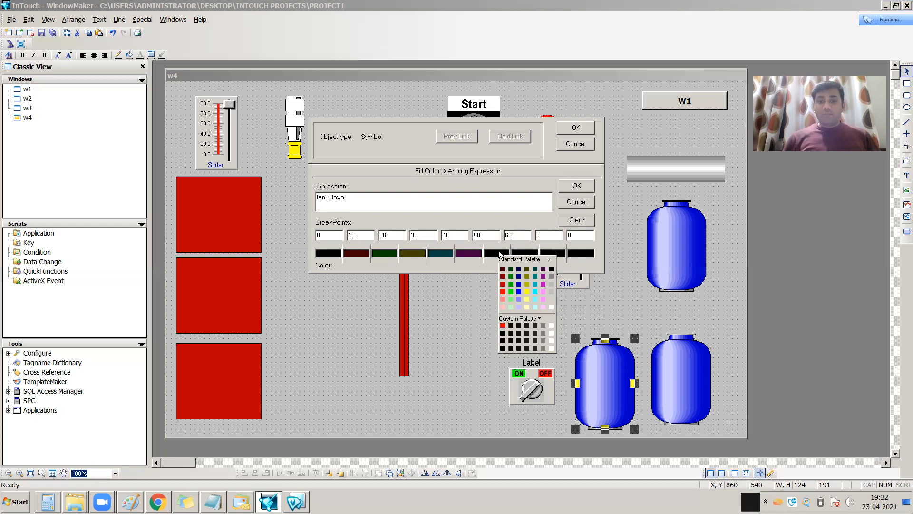
pyautogui.click(552, 279)
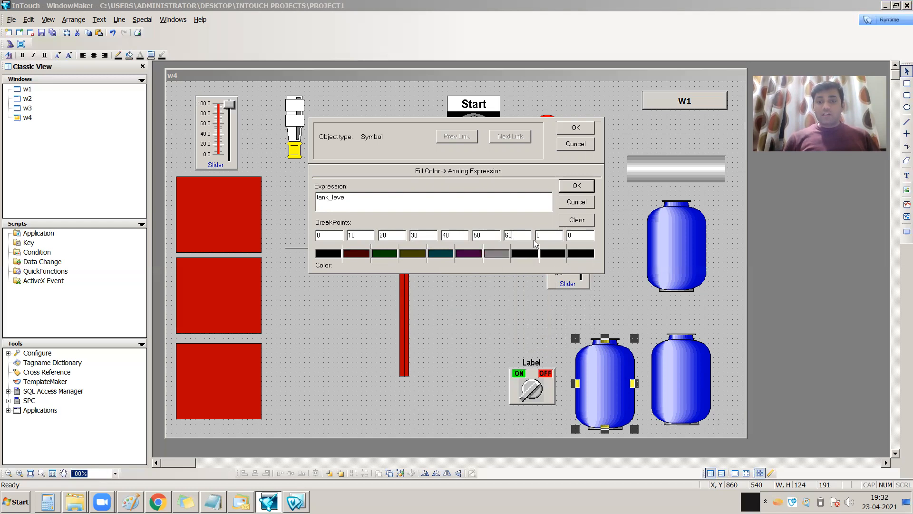
# - Set the eighth breakpoint to 70 and make the eighth color bright green
pyautogui.moveTo(542, 237); pyautogui.dragTo(511, 240)
pyautogui.press('BackSpace')
pyautogui.write('70')
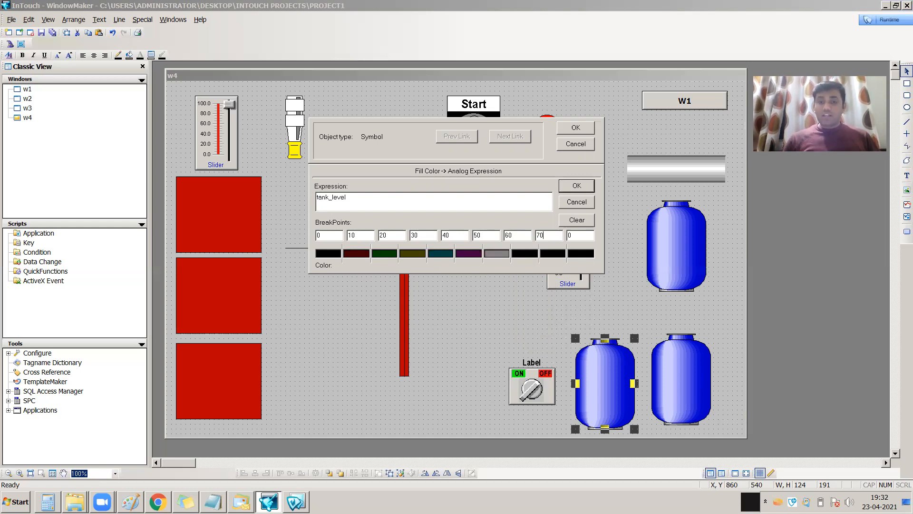
pyautogui.click(523, 257)
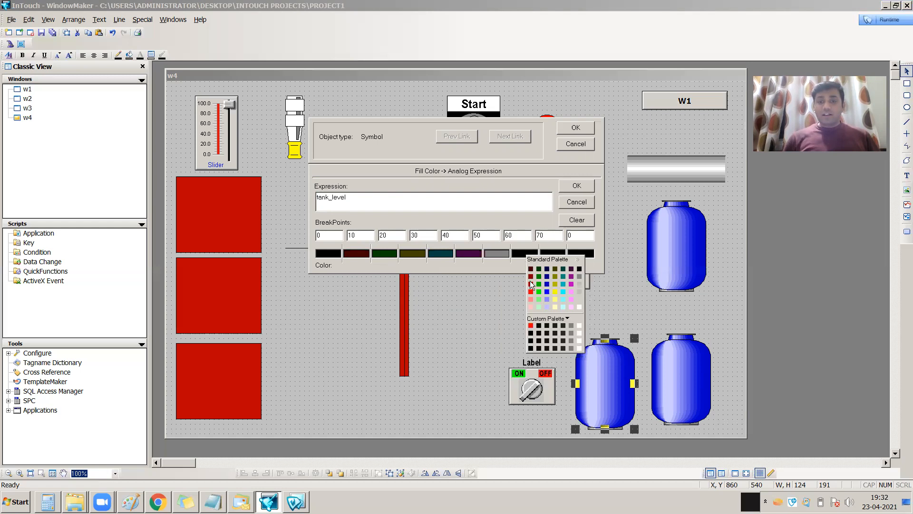
pyautogui.click(539, 292)
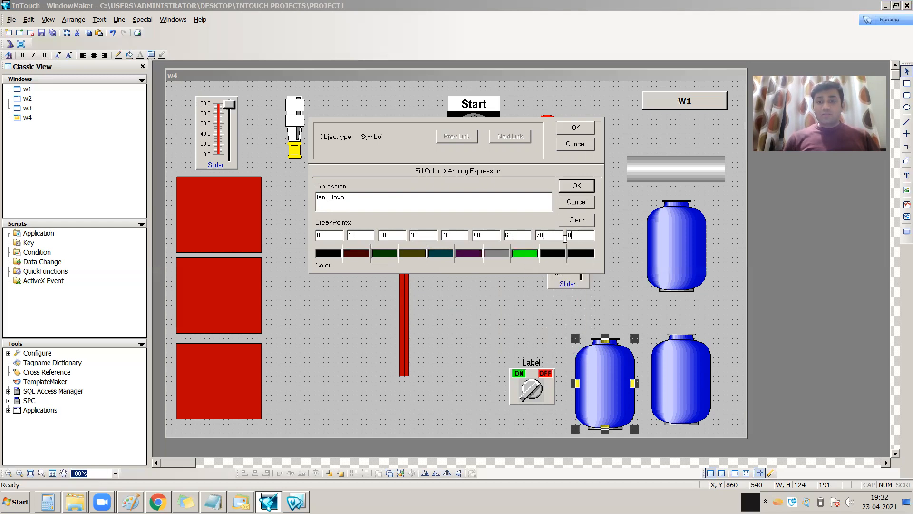
# - Set the ninth breakpoint to 80, make the ninth color blue and the tenth white, and accept the fill color link
pyautogui.write('8')
pyautogui.click(551, 253)
pyautogui.click(576, 291)
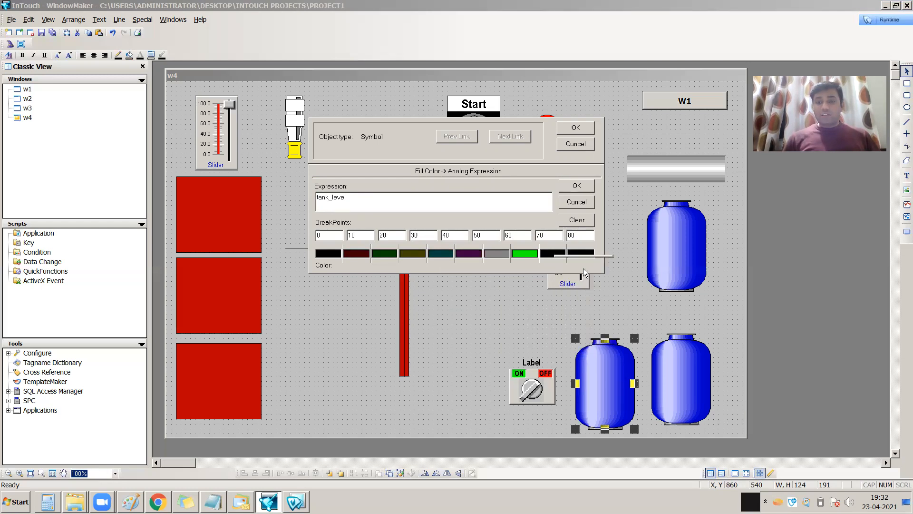
pyautogui.click(582, 253)
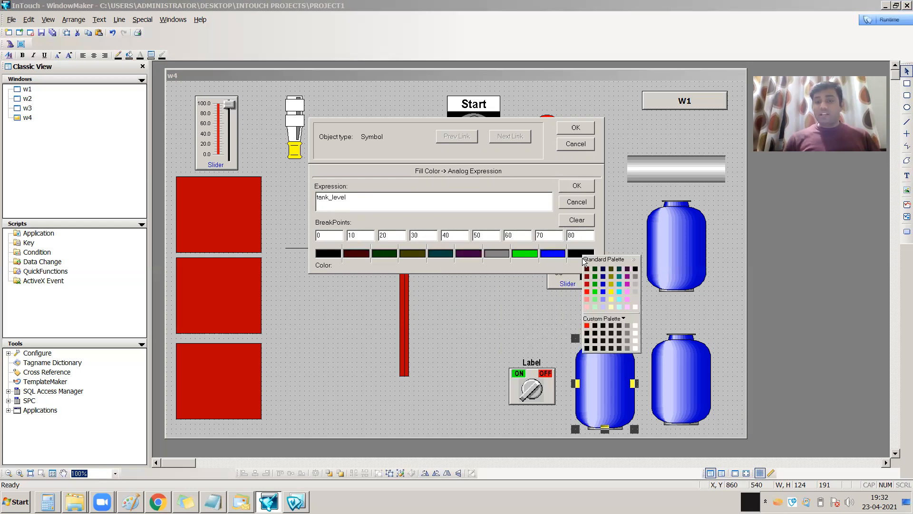
pyautogui.click(634, 306)
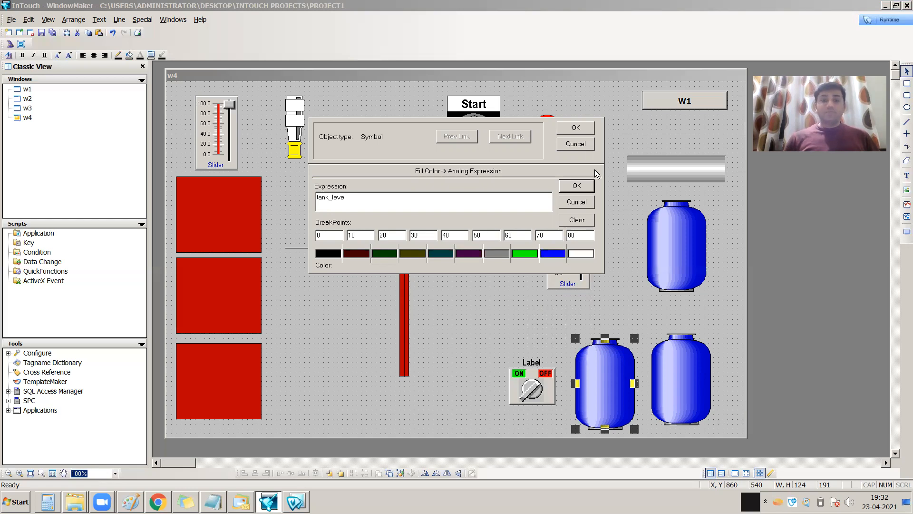
pyautogui.click(577, 186)
pyautogui.click(576, 128)
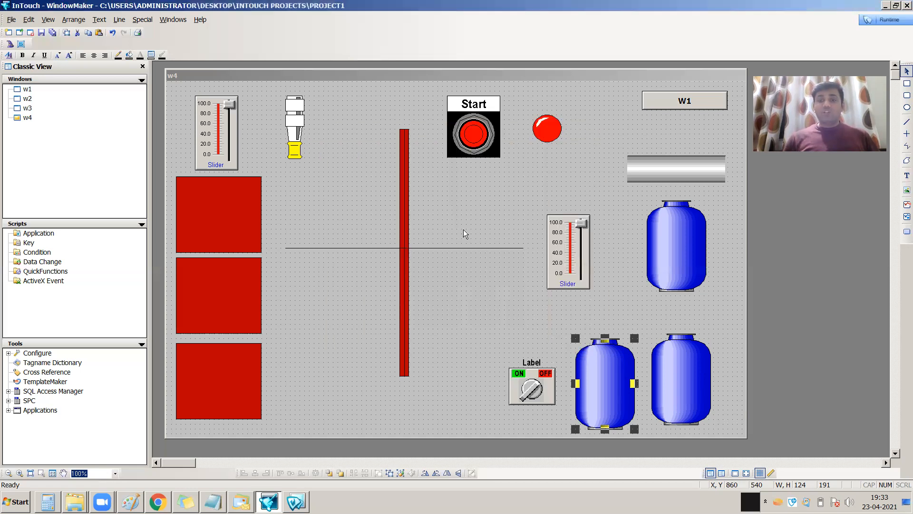
# - Save all windows and switch window w4 to runtime
pyautogui.click(479, 328)
pyautogui.click(54, 33)
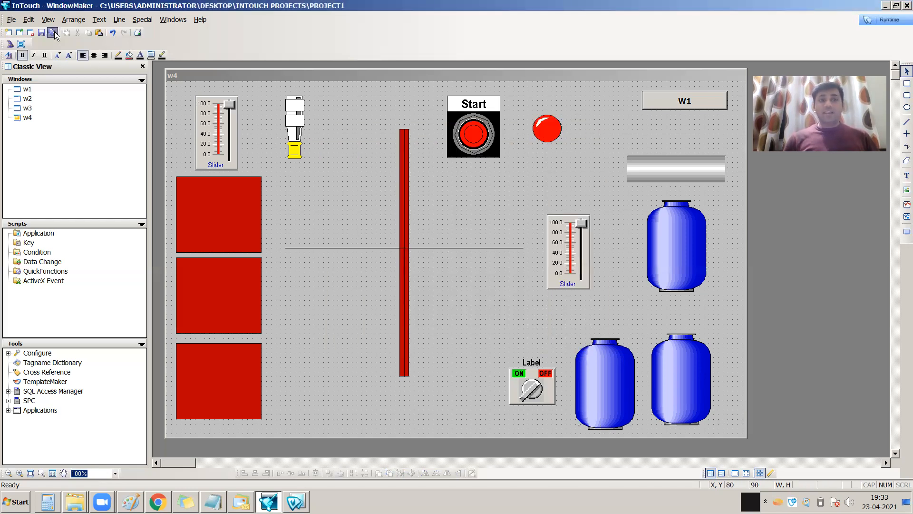
pyautogui.click(903, 23)
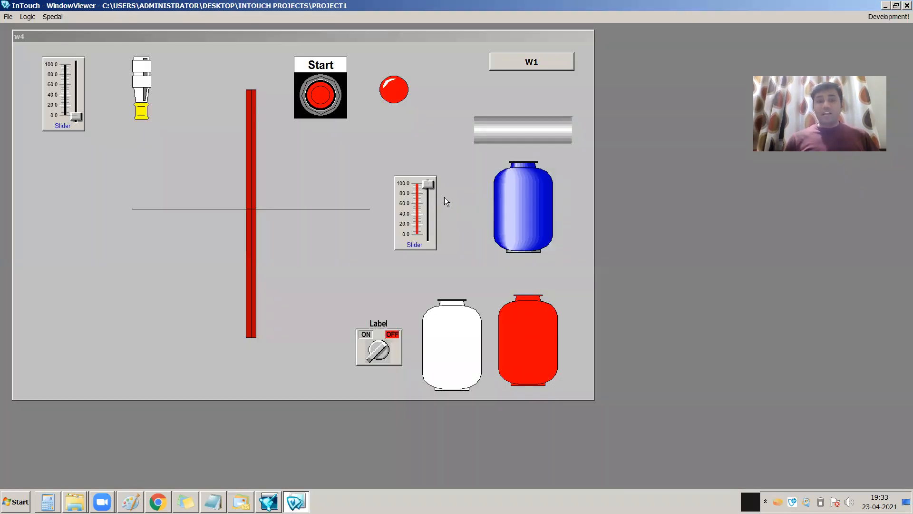
# - Lower the slider beside the tanks to 0 and raise it in stages to 100 to test the tank's breakpoint colors
pyautogui.moveTo(429, 185); pyautogui.dragTo(432, 246)
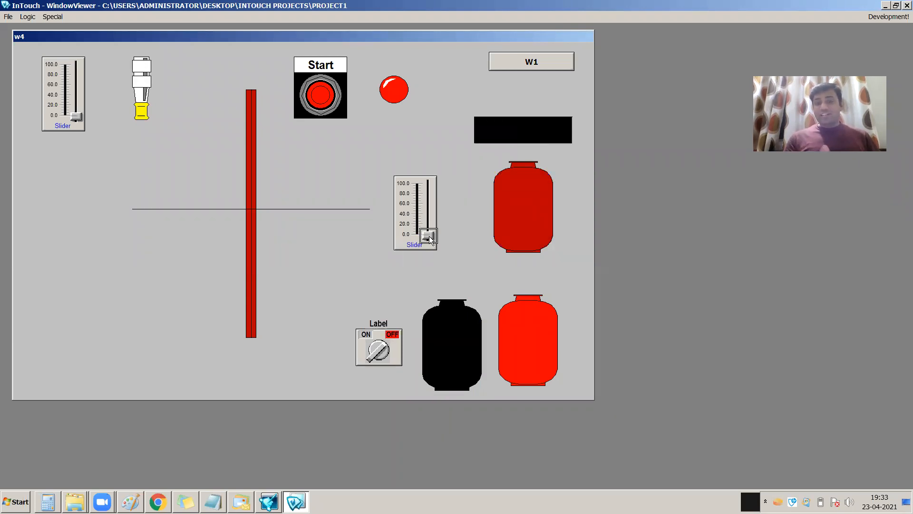
pyautogui.moveTo(429, 236); pyautogui.dragTo(428, 229)
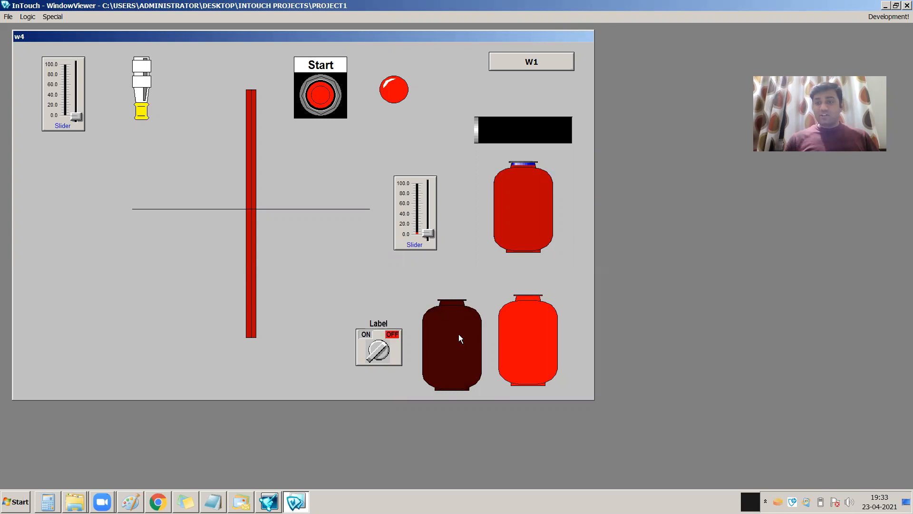
pyautogui.moveTo(432, 237); pyautogui.dragTo(432, 218)
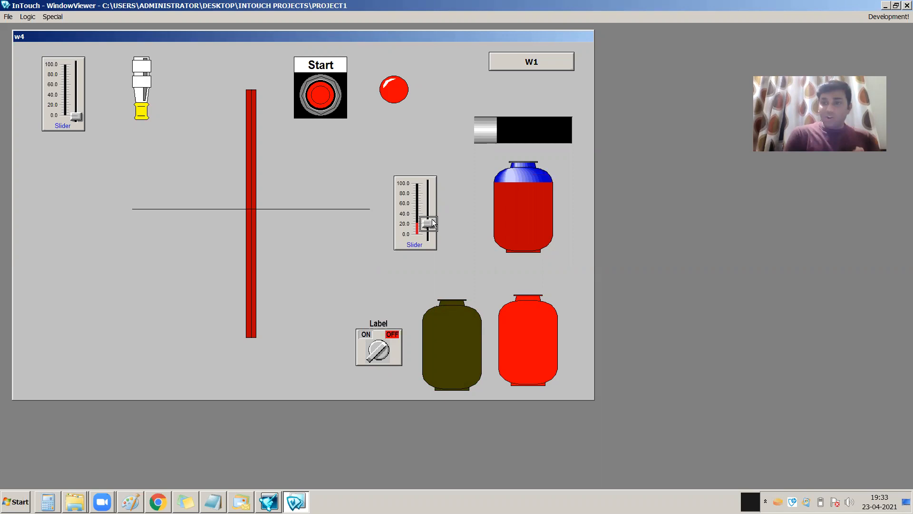
pyautogui.moveTo(430, 225); pyautogui.dragTo(432, 192)
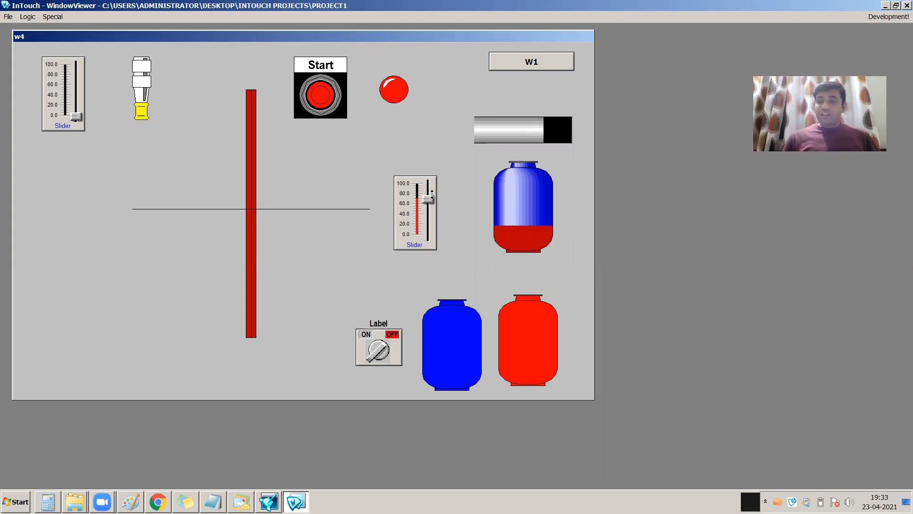
pyautogui.moveTo(432, 192)
pyautogui.mouseDown()
pyautogui.moveTo(432, 175)
pyautogui.moveTo(432, 187)
pyautogui.mouseUp()
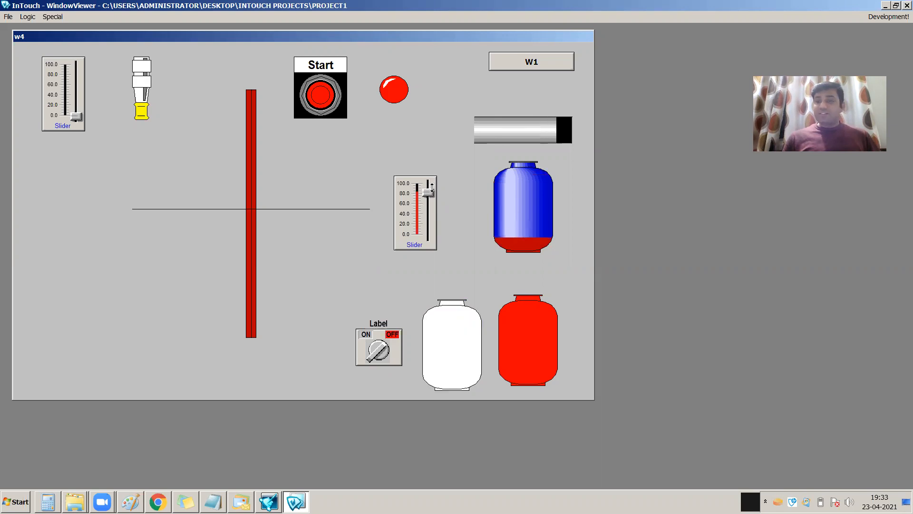
pyautogui.moveTo(432, 189)
pyautogui.mouseDown()
pyautogui.moveTo(433, 179)
pyautogui.moveTo(433, 204)
pyautogui.moveTo(432, 180)
pyautogui.mouseUp()
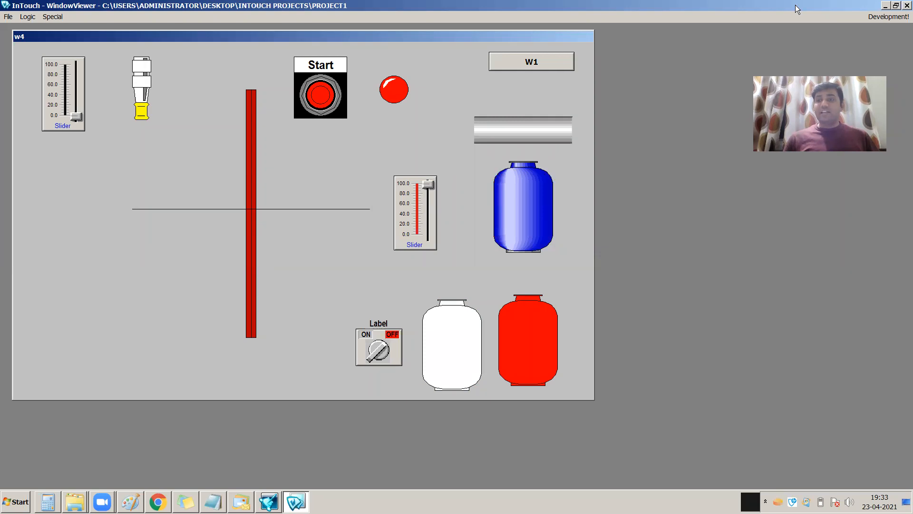
# - Return to development and set the last breakpoint of the tank's analog fill color link to 100
pyautogui.click(881, 18)
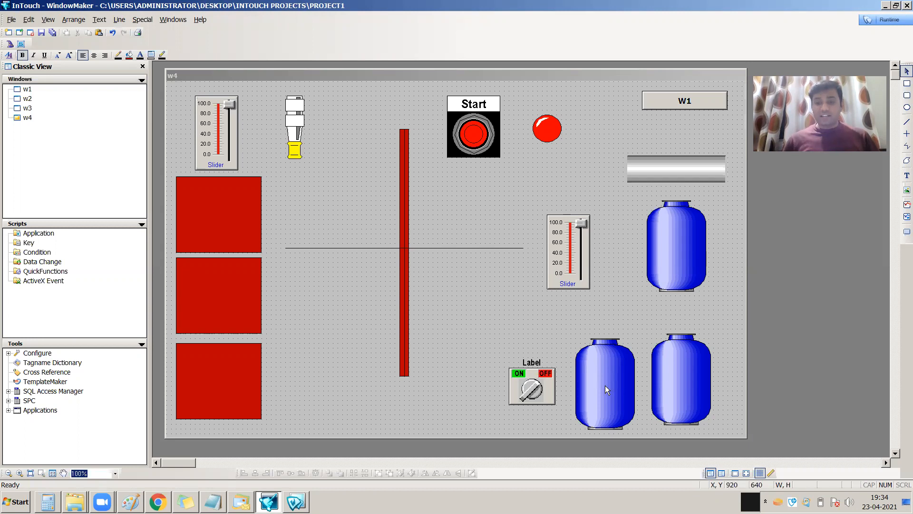
pyautogui.doubleClick(605, 385)
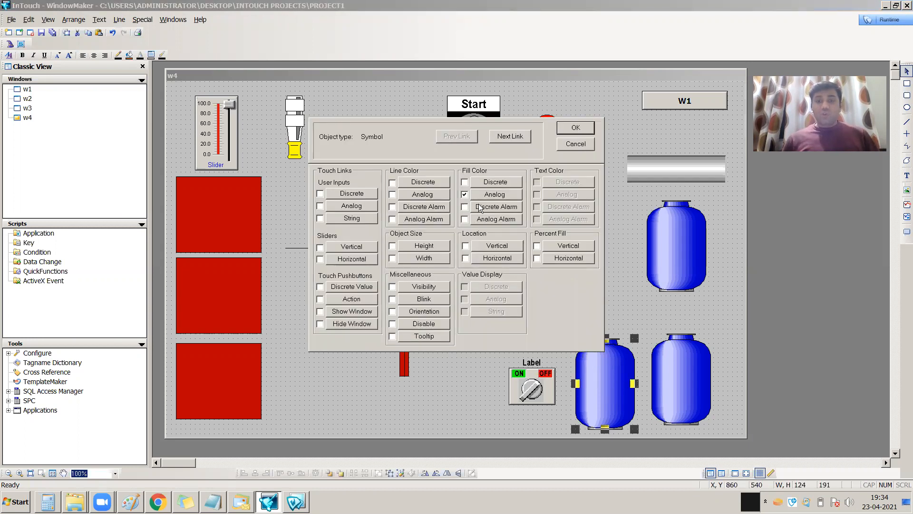
pyautogui.click(497, 194)
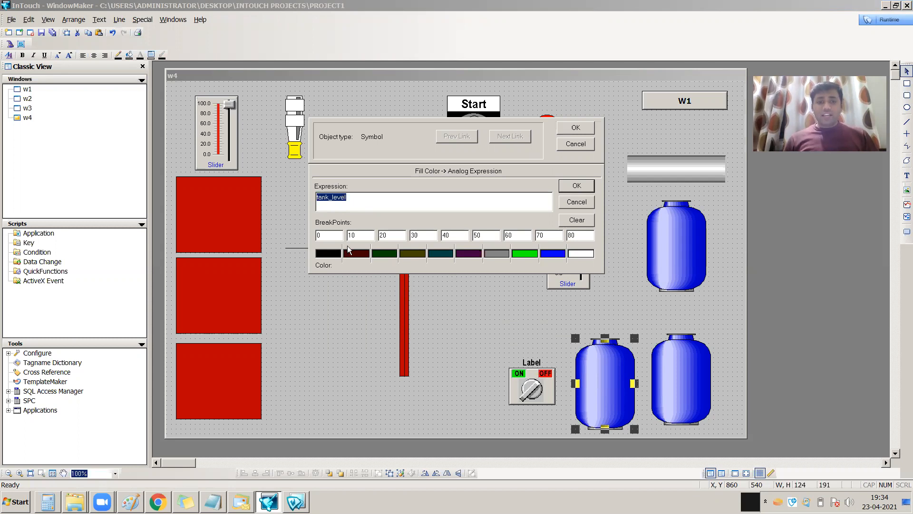
pyautogui.doubleClick(581, 234)
pyautogui.press('BackSpace')
pyautogui.write('1')
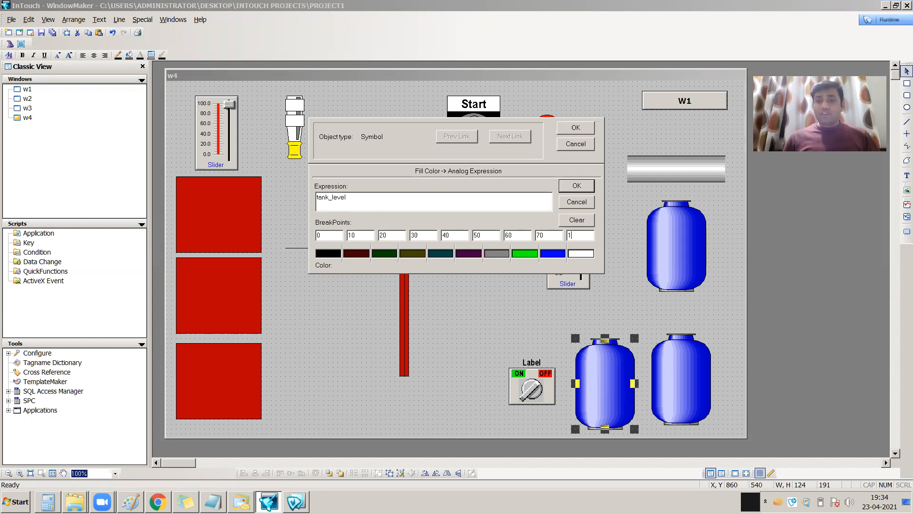
pyautogui.write('00')
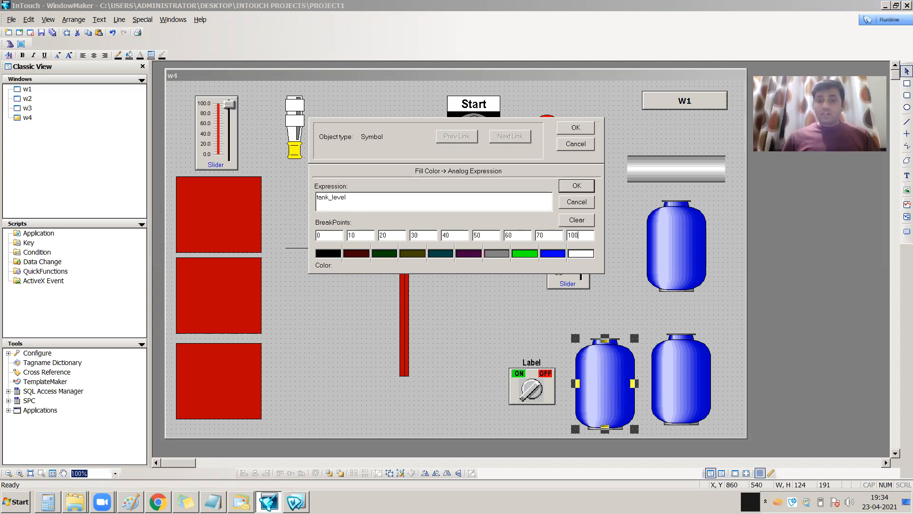
pyautogui.click(550, 235)
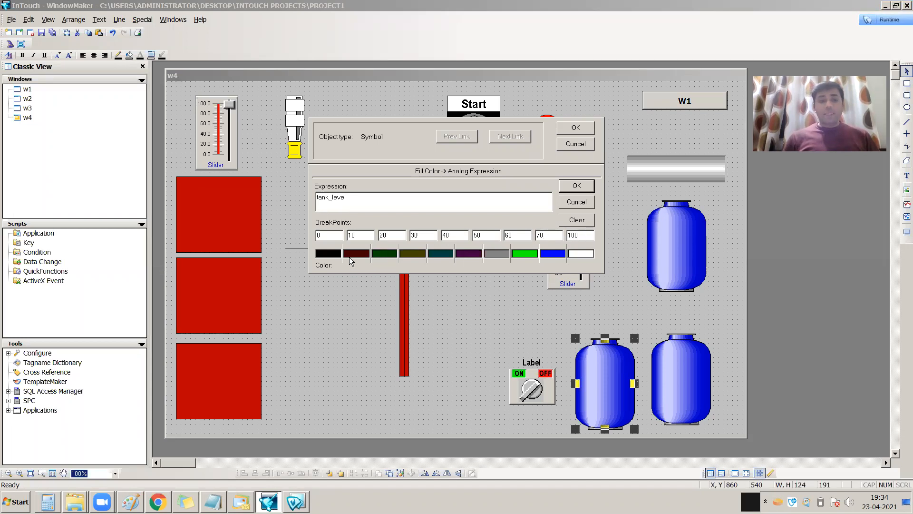
# - Make the first five breakpoint colors the same dark maroon
pyautogui.click(330, 253)
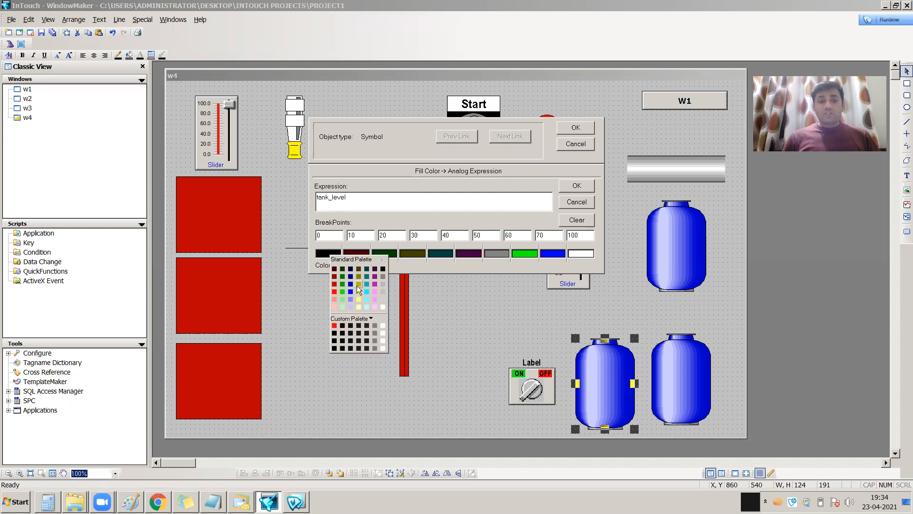
pyautogui.click(334, 269)
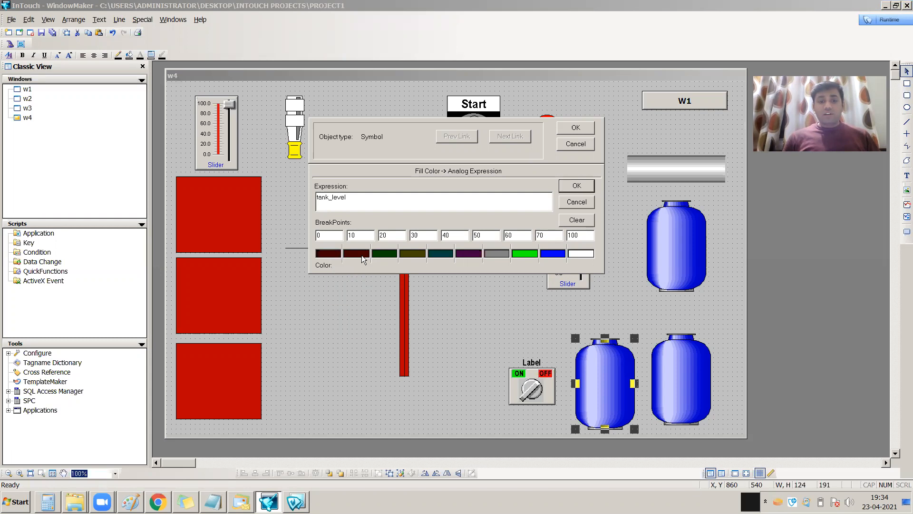
pyautogui.click(361, 254)
pyautogui.click(363, 269)
pyautogui.click(384, 253)
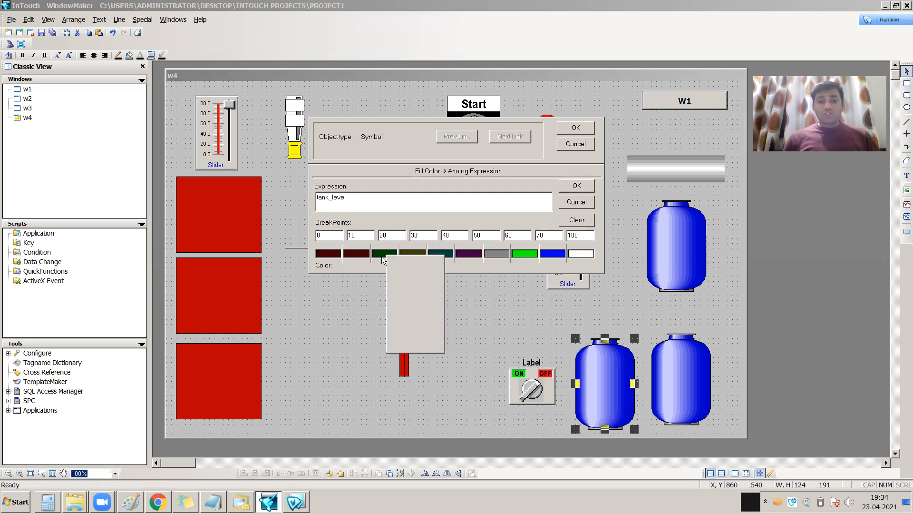
pyautogui.click(390, 269)
pyautogui.click(411, 253)
pyautogui.click(418, 269)
pyautogui.click(440, 254)
pyautogui.click(447, 268)
# - Make the remaining five breakpoint colors, sixth to tenth, dark maroon as well
pyautogui.click(472, 253)
pyautogui.click(476, 268)
pyautogui.click(495, 253)
pyautogui.click(503, 269)
pyautogui.click(524, 253)
pyautogui.click(530, 270)
pyautogui.click(553, 257)
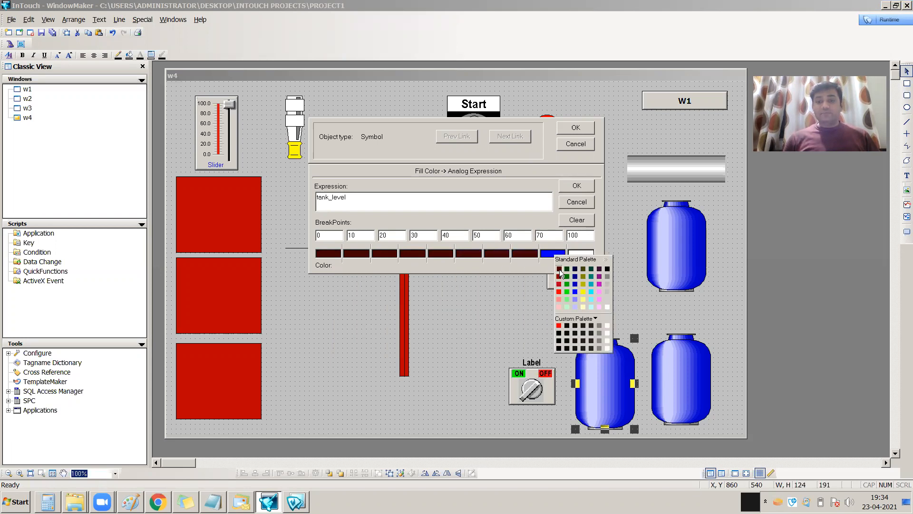
pyautogui.click(559, 269)
pyautogui.click(581, 257)
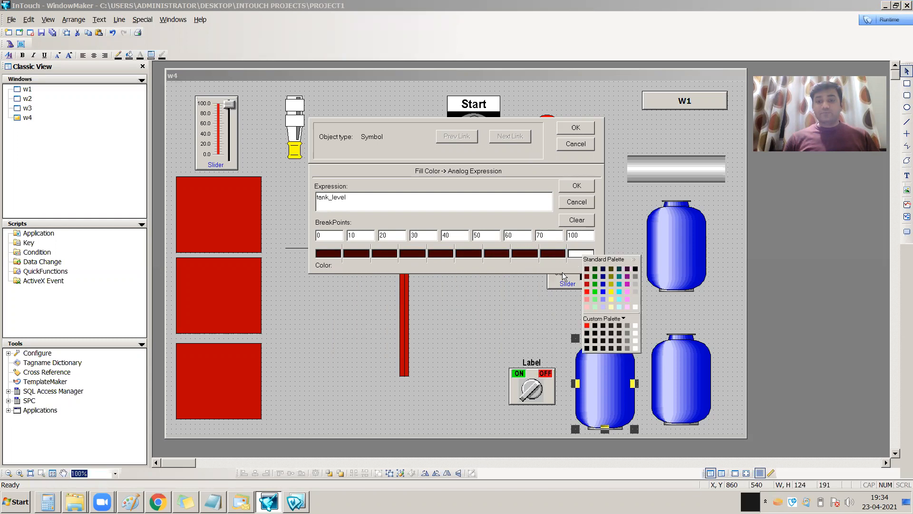
pyautogui.click(588, 269)
# - Accept the tank_level analog fill color link and close the tank's animation link settings
pyautogui.doubleClick(335, 205)
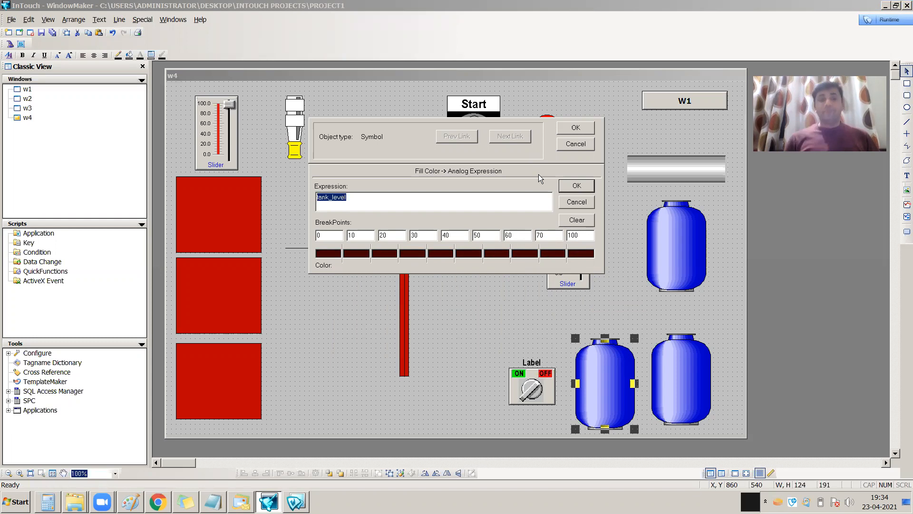
pyautogui.click(577, 186)
pyautogui.click(575, 130)
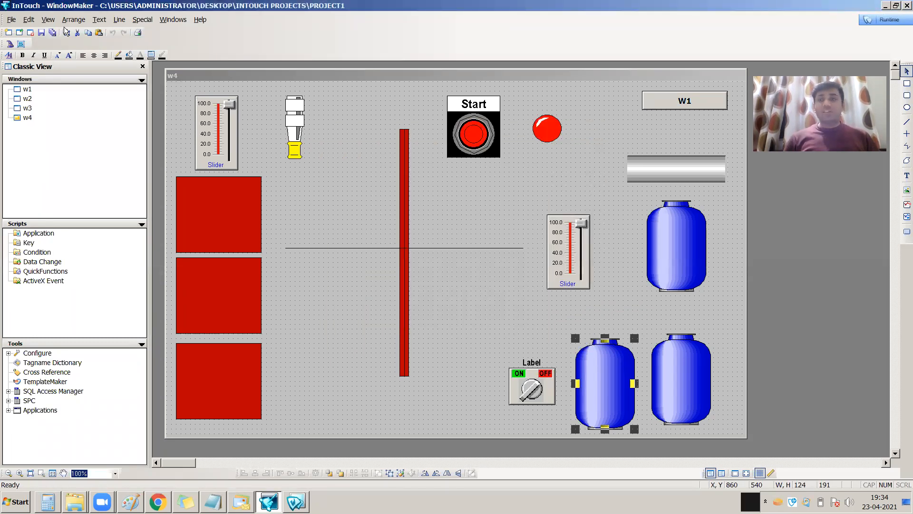
# - Switch to runtime and test the tank's single-color fill with the slider kept at 100
pyautogui.click(878, 20)
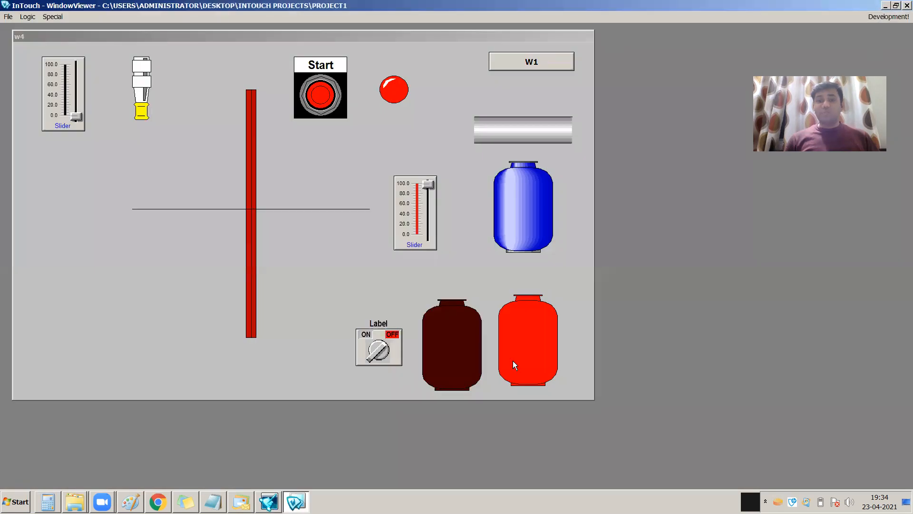
pyautogui.moveTo(428, 185)
pyautogui.mouseDown()
pyautogui.moveTo(430, 237)
pyautogui.moveTo(429, 173)
pyautogui.moveTo(430, 239)
pyautogui.moveTo(432, 184)
pyautogui.mouseUp()
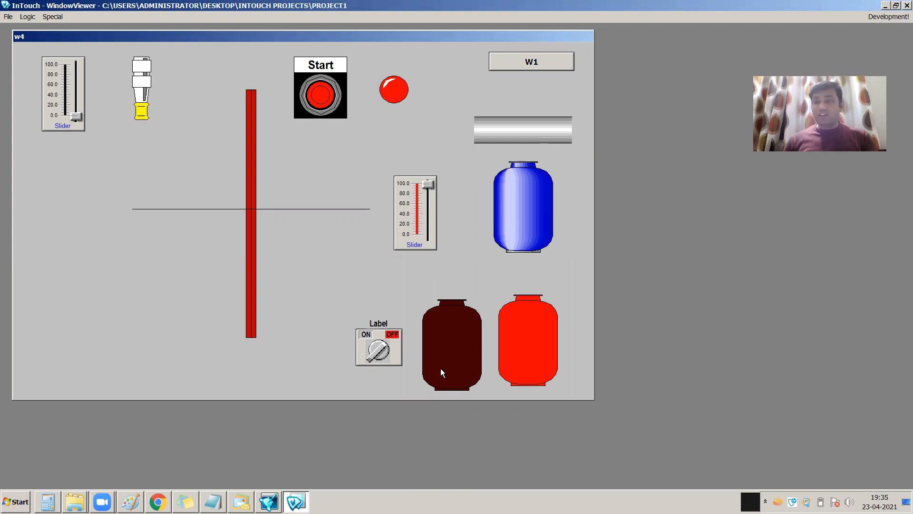
pyautogui.moveTo(430, 184)
pyautogui.mouseDown()
pyautogui.moveTo(430, 241)
pyautogui.moveTo(429, 173)
pyautogui.mouseUp()
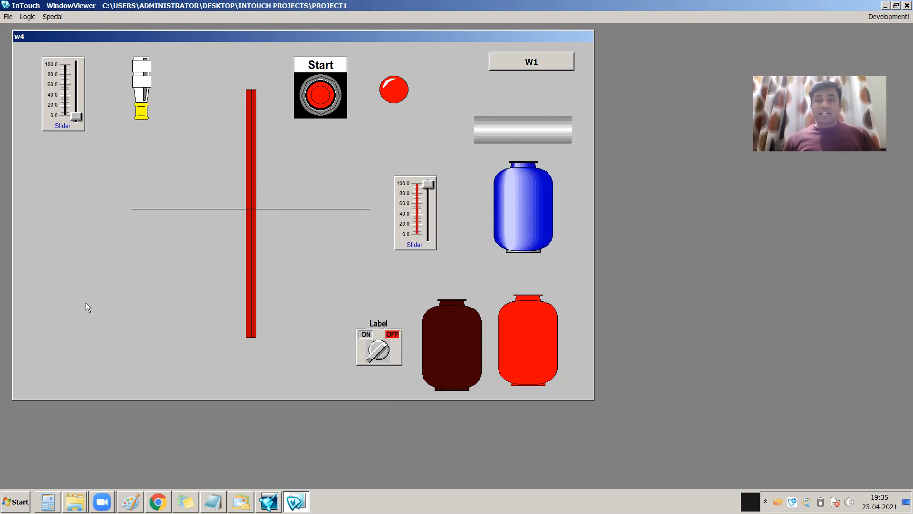
# - Return to development and review the breakpoints and colors of the tank's analog fill color link
pyautogui.click(888, 16)
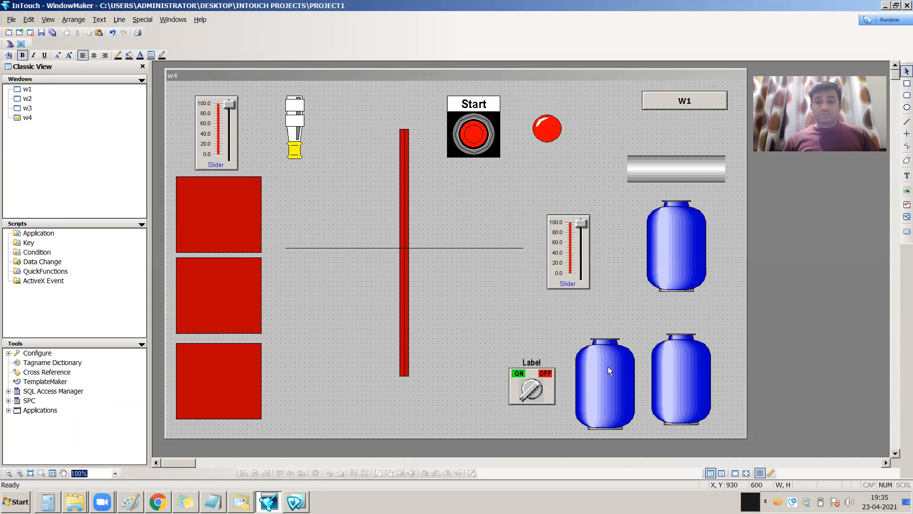
pyautogui.doubleClick(608, 366)
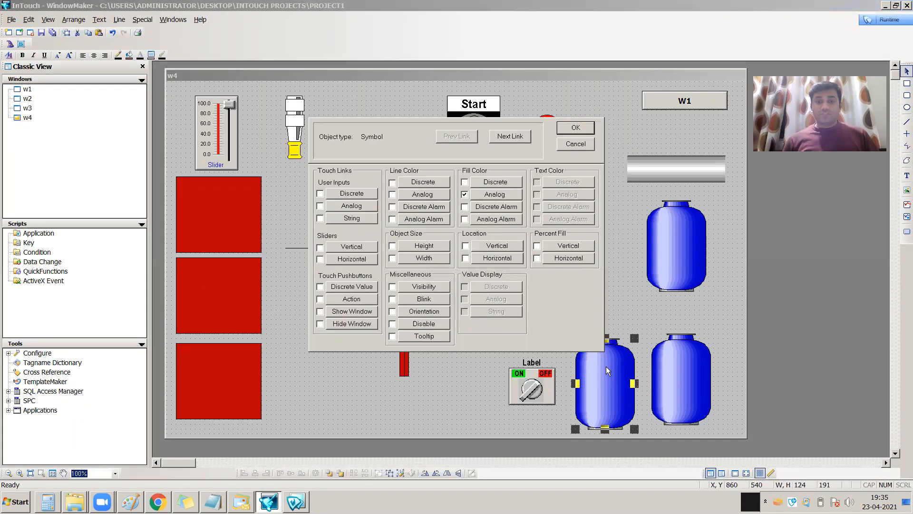
pyautogui.click(505, 193)
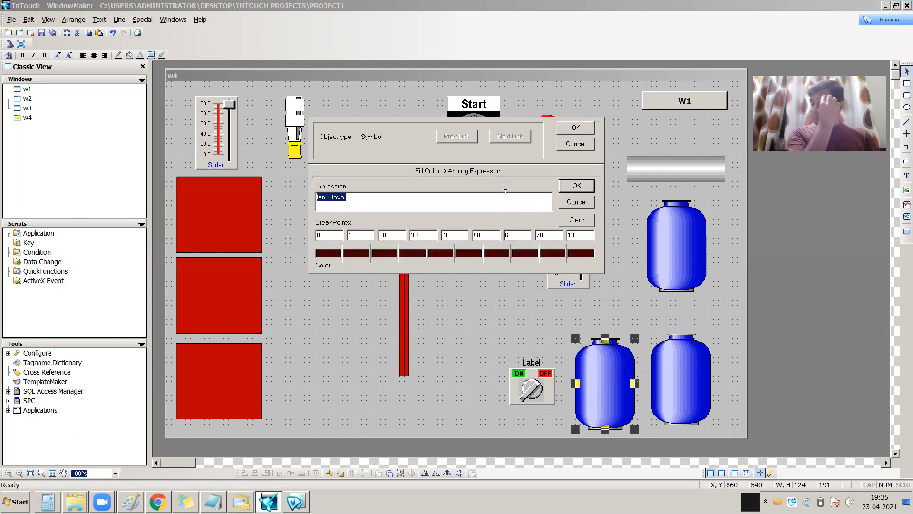
pyautogui.click(359, 236)
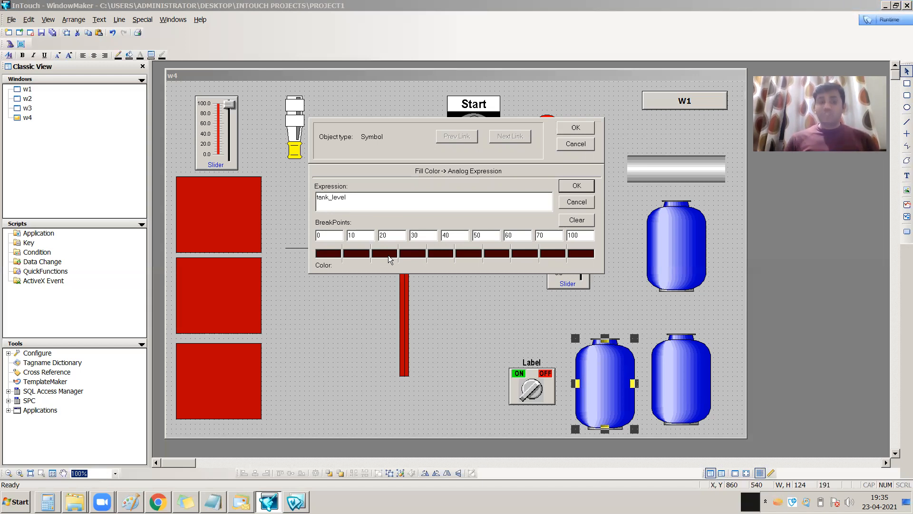
# - Accept the tank's fill color link settings and save all windows
pyautogui.click(575, 189)
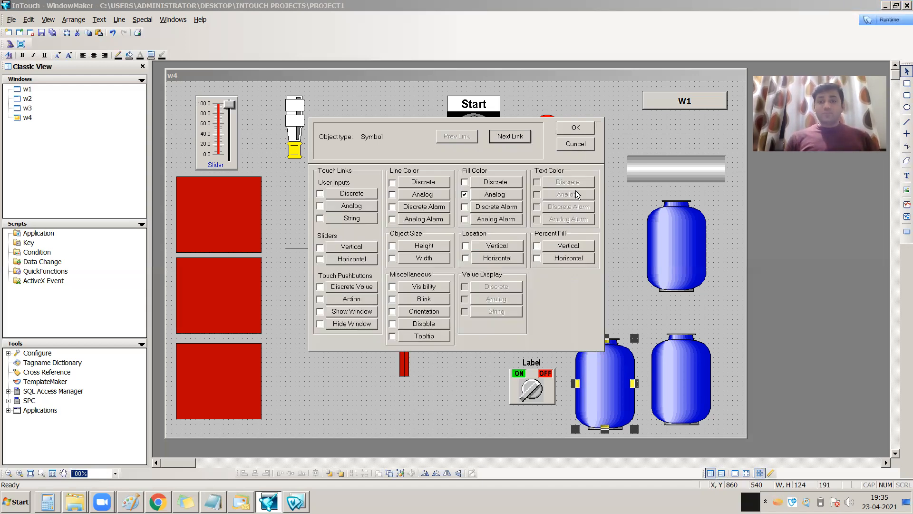
pyautogui.click(576, 129)
pyautogui.click(53, 33)
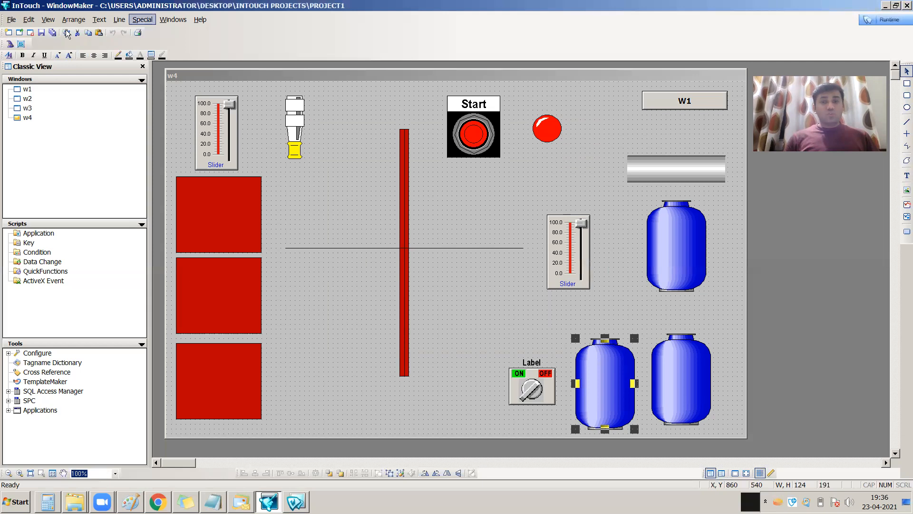
# - Review the upper tank's vertical percent fill link for tank_level and accept its settings
pyautogui.doubleClick(693, 259)
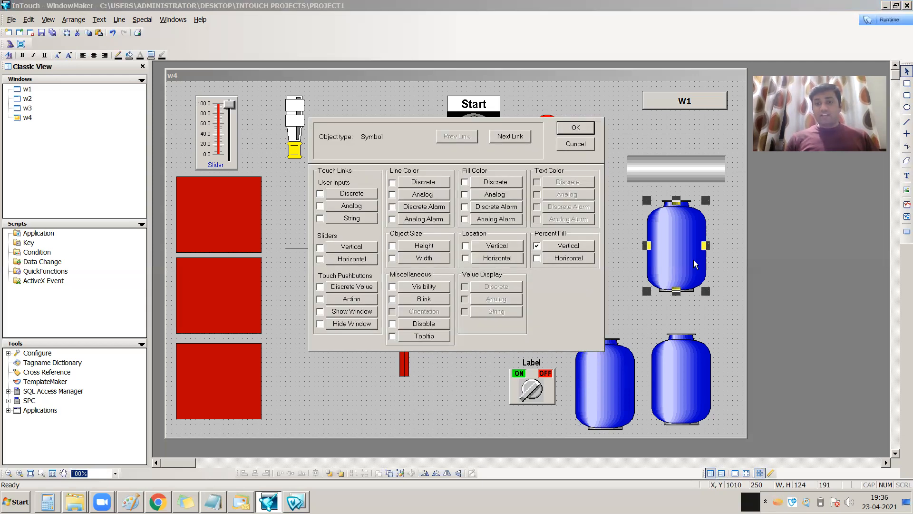
pyautogui.click(569, 246)
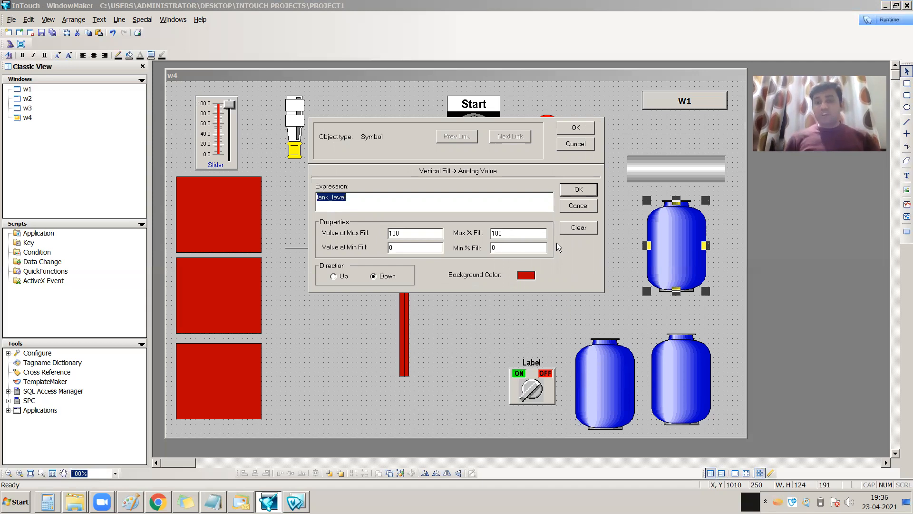
pyautogui.click(579, 190)
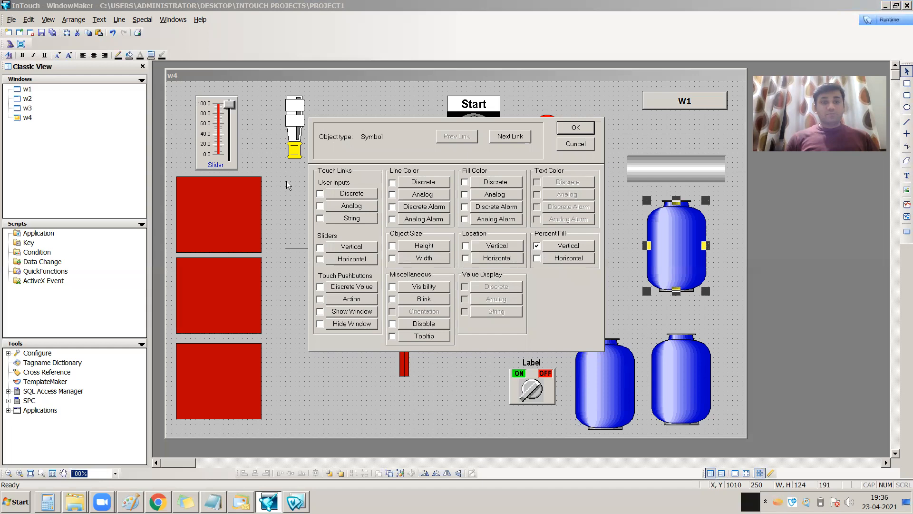
pyautogui.click(583, 129)
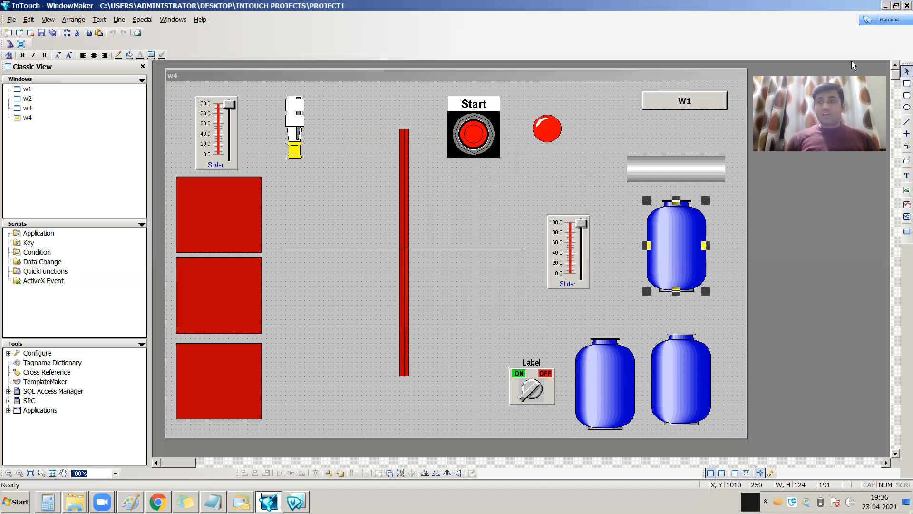
# - Test the upper tank's vertical fill at runtime with its slider lowered to about 50, and return to development
pyautogui.click(903, 20)
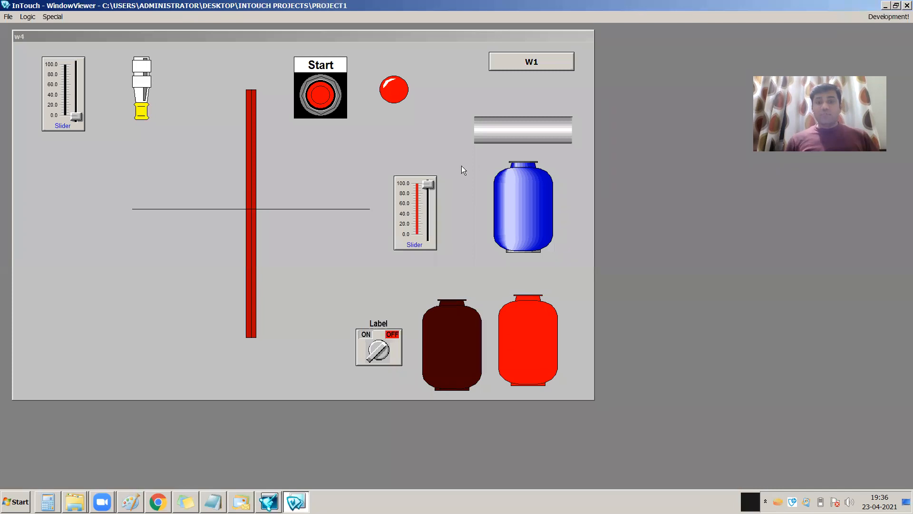
pyautogui.moveTo(427, 191); pyautogui.dragTo(439, 205)
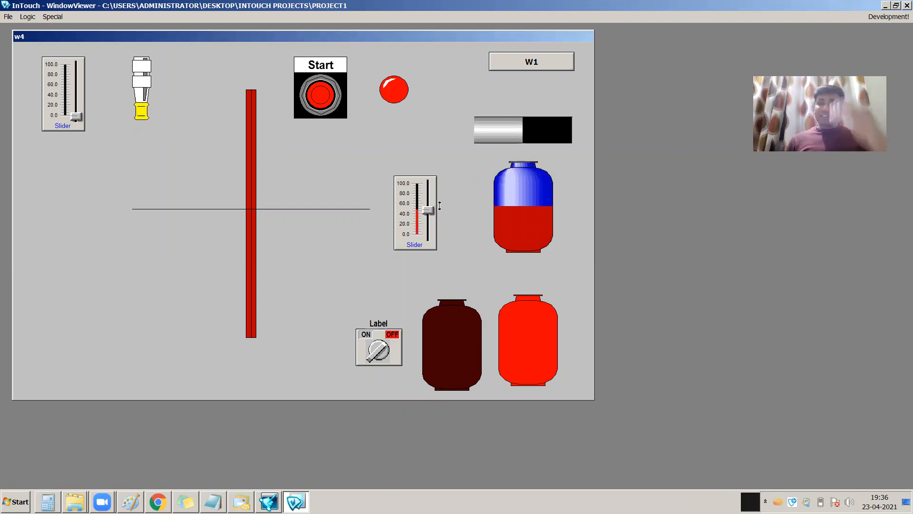
pyautogui.click(889, 17)
# - Set the upper tank's vertical percent fill direction to Up with a bright green background color, and accept its links
pyautogui.click(692, 246)
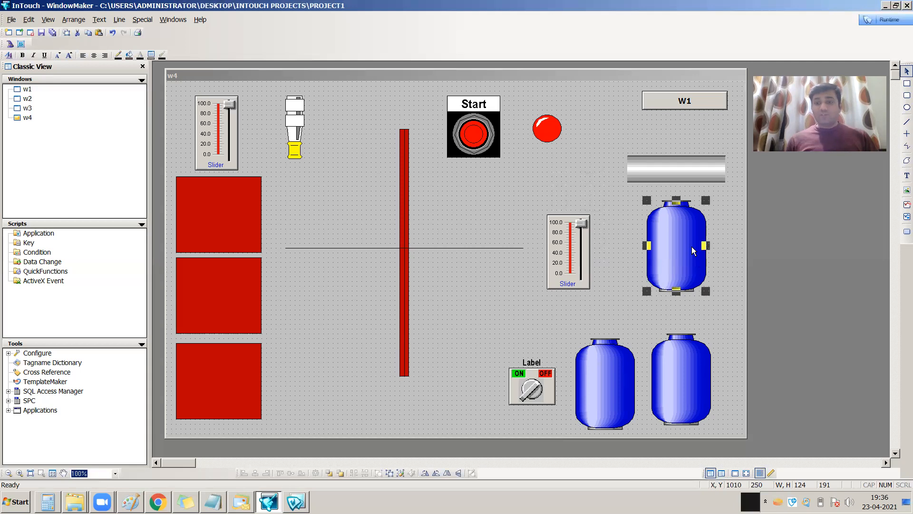
pyautogui.doubleClick(691, 247)
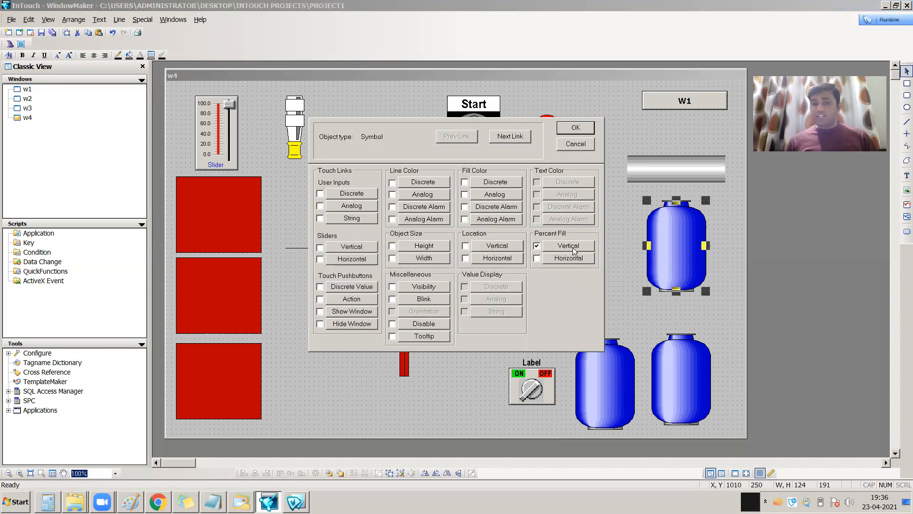
pyautogui.click(573, 250)
pyautogui.click(342, 275)
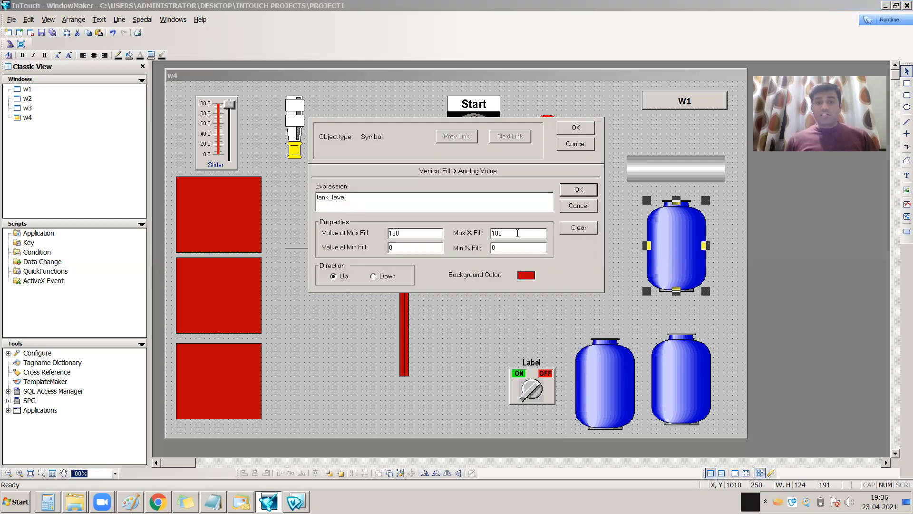
pyautogui.click(530, 277)
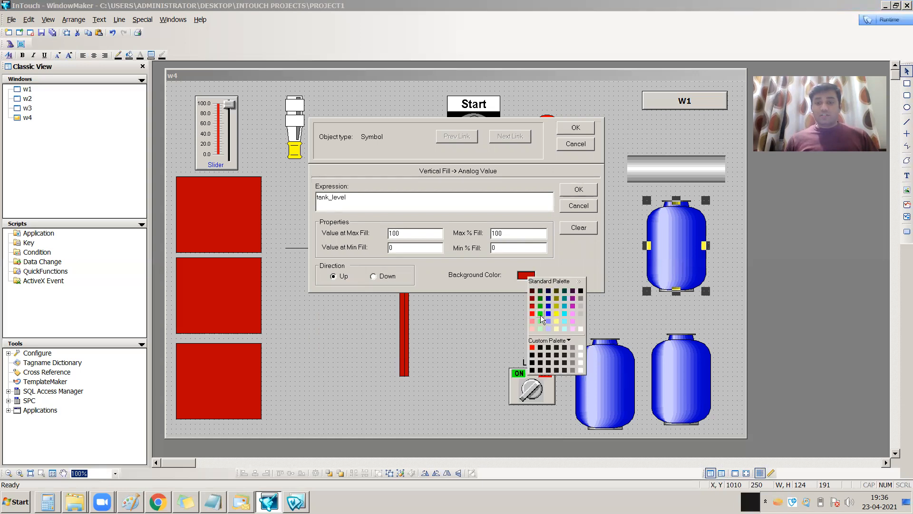
pyautogui.click(540, 314)
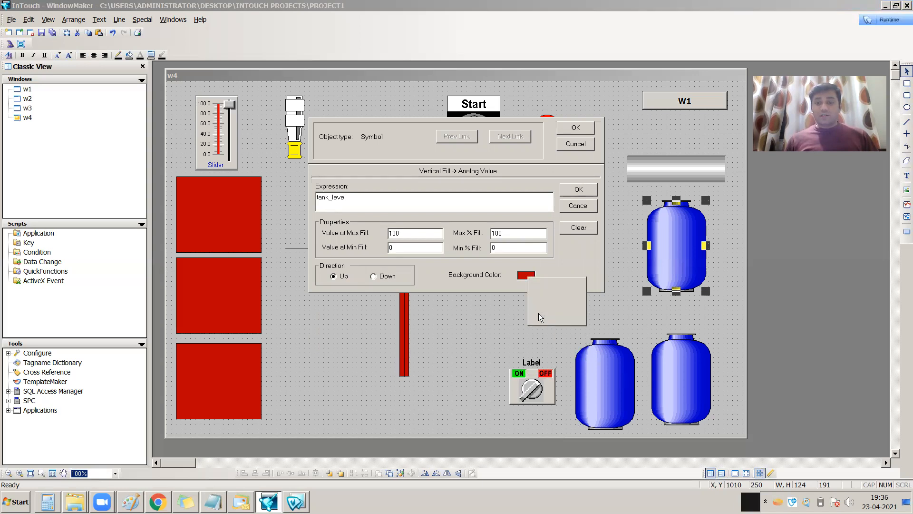
pyautogui.click(585, 190)
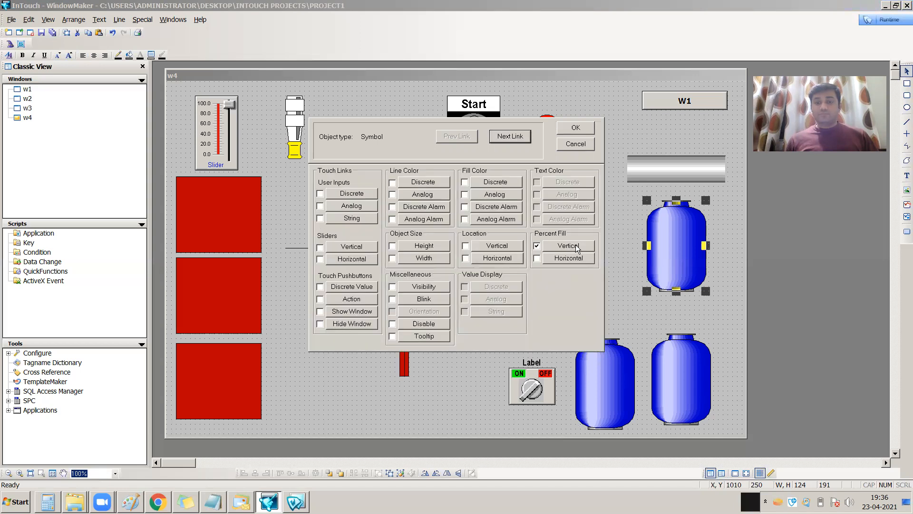
pyautogui.click(581, 126)
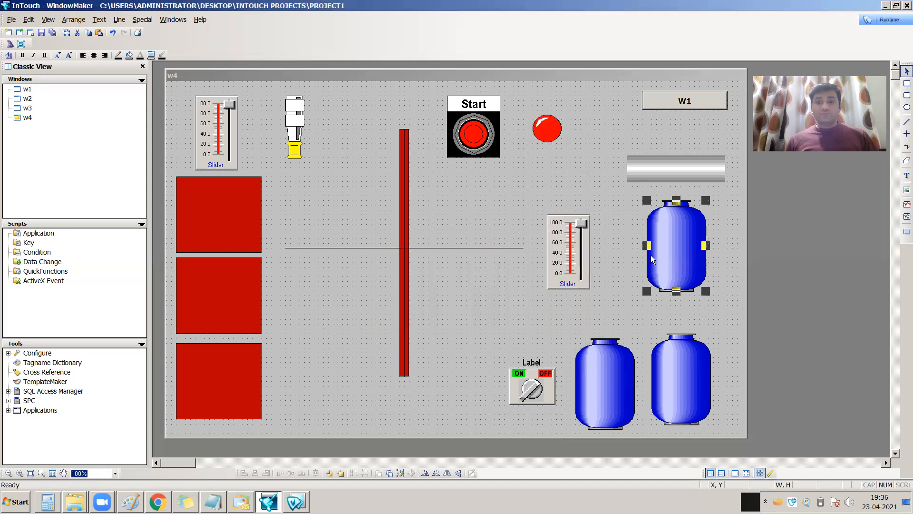
# - Change the upper tank's fill color to olive
pyautogui.rightClick(678, 255)
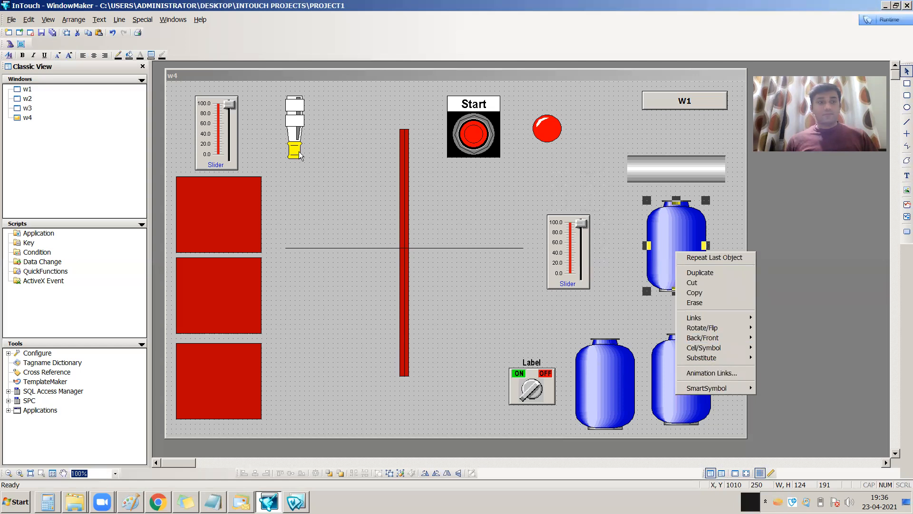
pyautogui.click(397, 187)
pyautogui.click(675, 238)
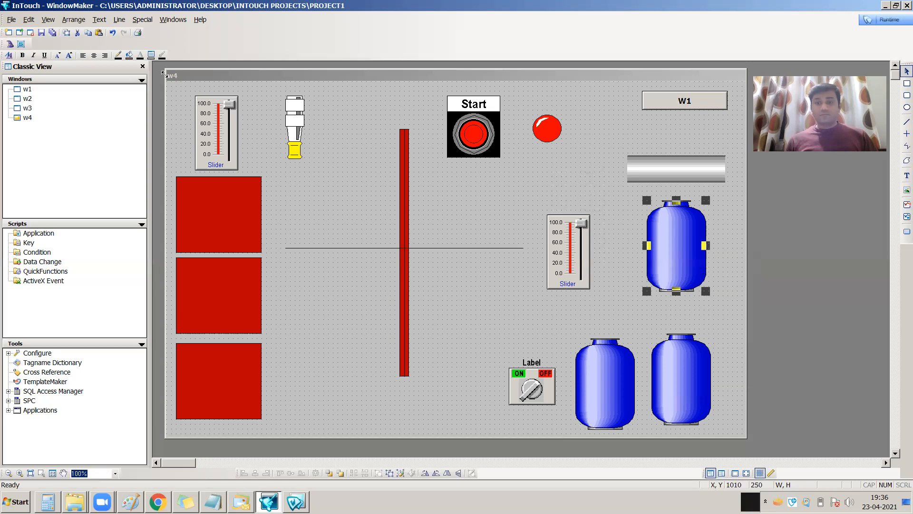
pyautogui.click(130, 56)
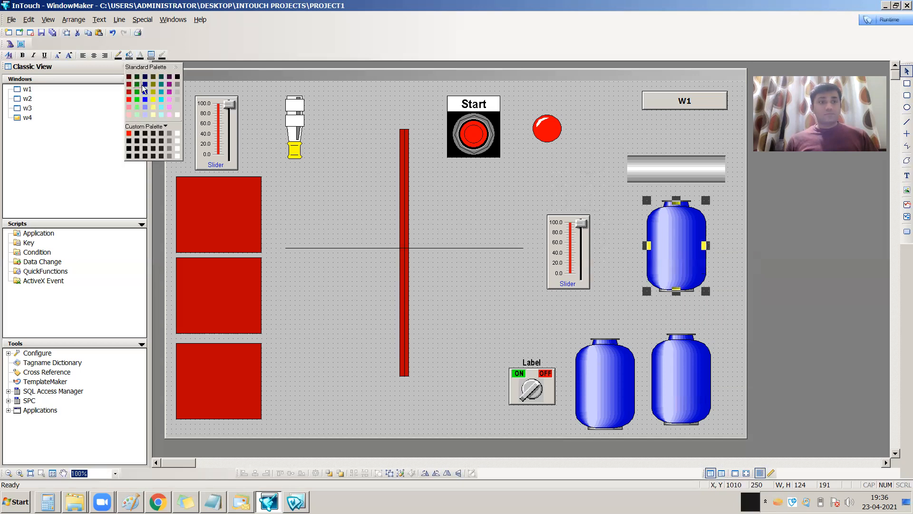
pyautogui.click(152, 85)
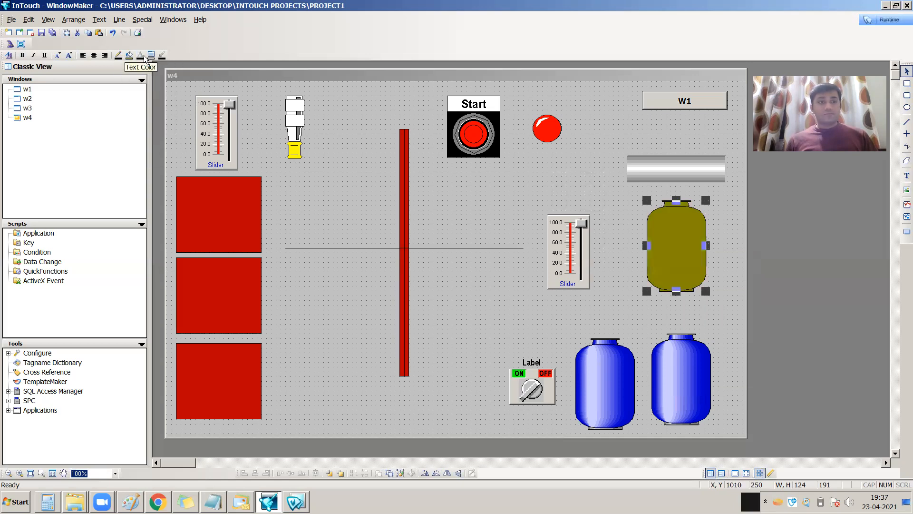
# - Try a dark blue background for window w4, replace it with medium gray, and reselect the olive tank
pyautogui.click(151, 56)
pyautogui.click(169, 88)
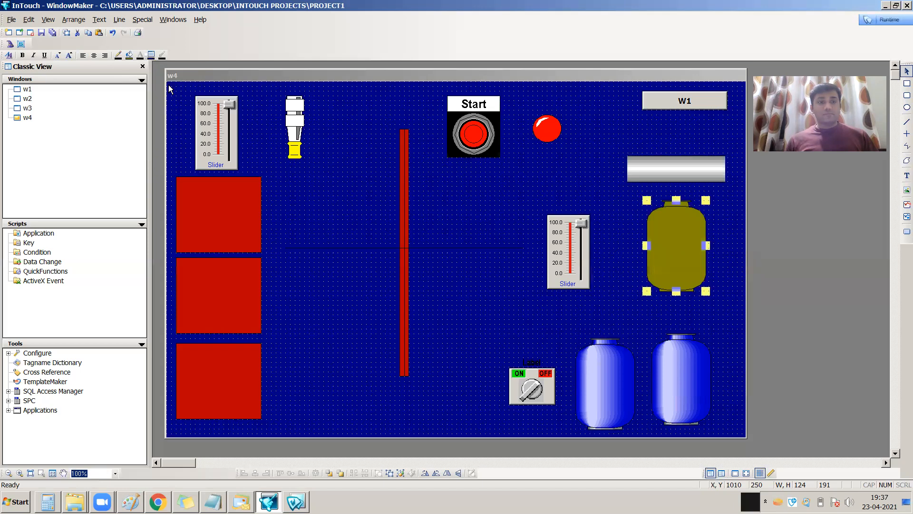
pyautogui.click(151, 56)
pyautogui.click(199, 84)
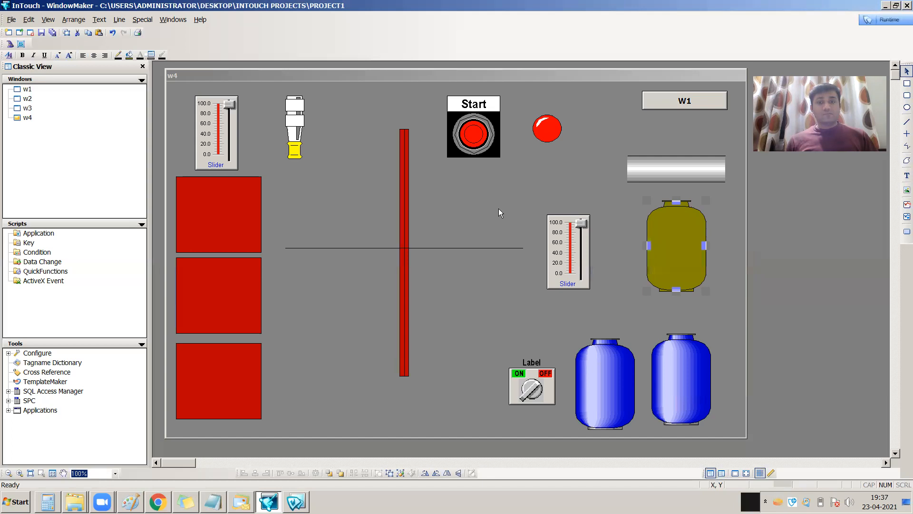
pyautogui.click(683, 241)
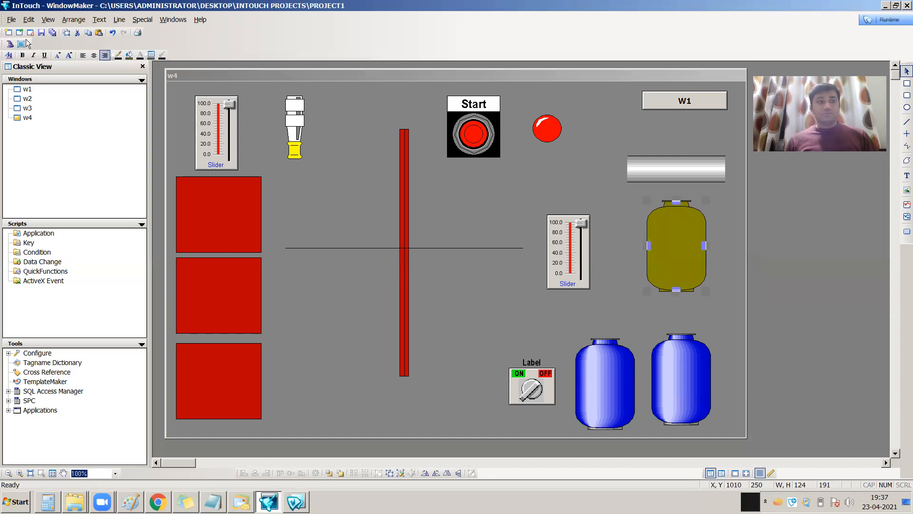
# - Save all windows and review the olive tank's animation links
pyautogui.click(51, 34)
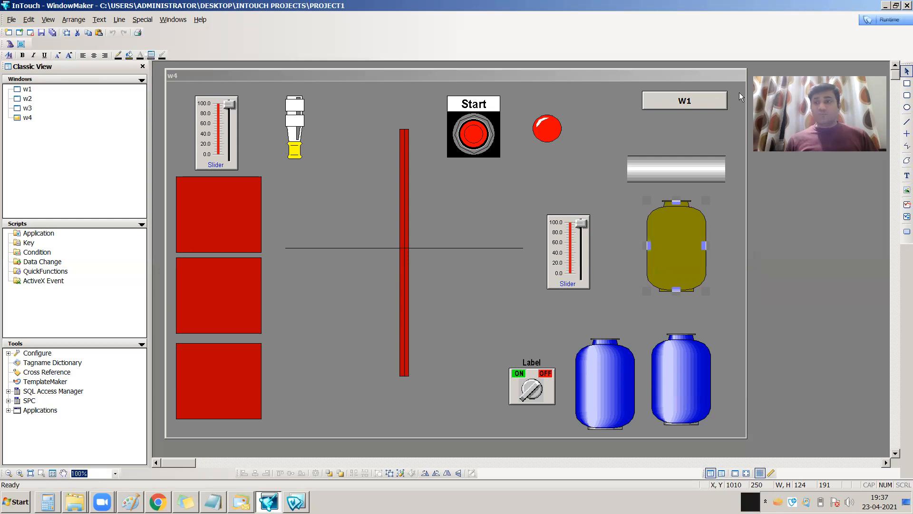
pyautogui.doubleClick(686, 244)
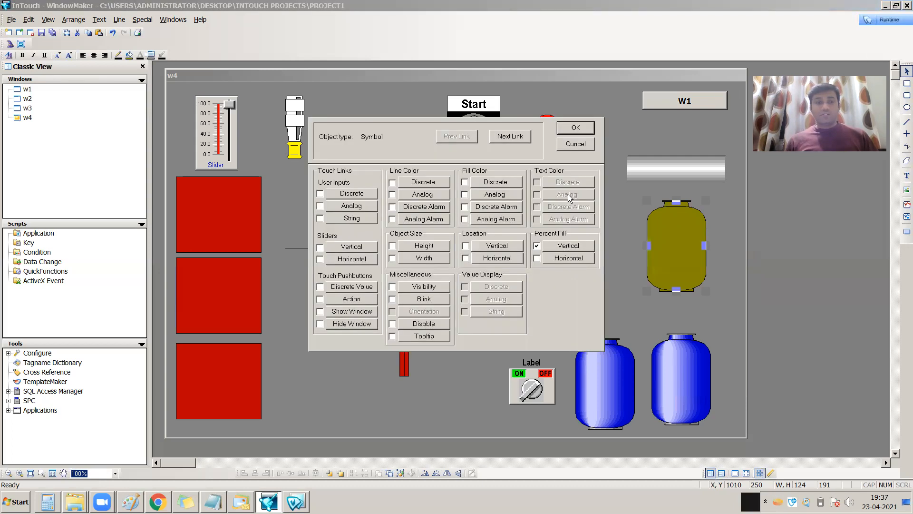
pyautogui.click(583, 131)
pyautogui.click(596, 157)
# - Switch to runtime and test the tank's green and olive vertical fill with the slider lowered to 0
pyautogui.click(875, 20)
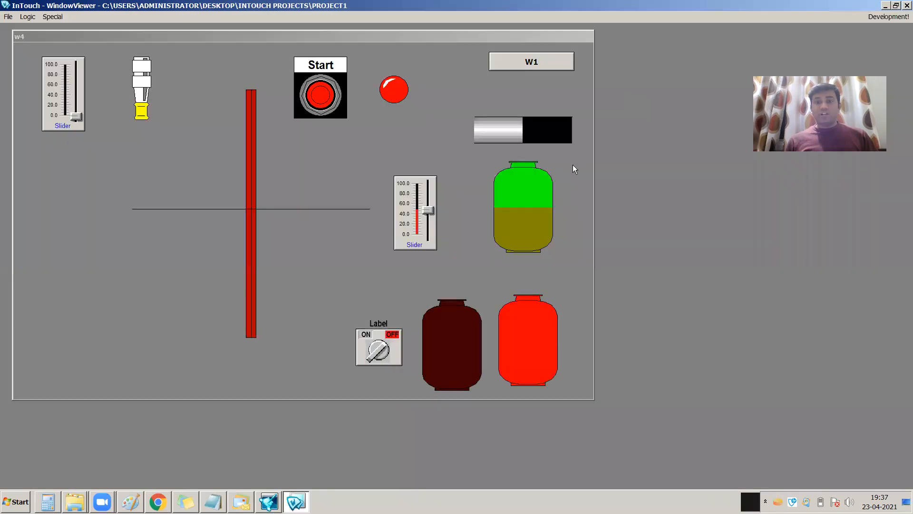
pyautogui.moveTo(429, 213); pyautogui.dragTo(432, 242)
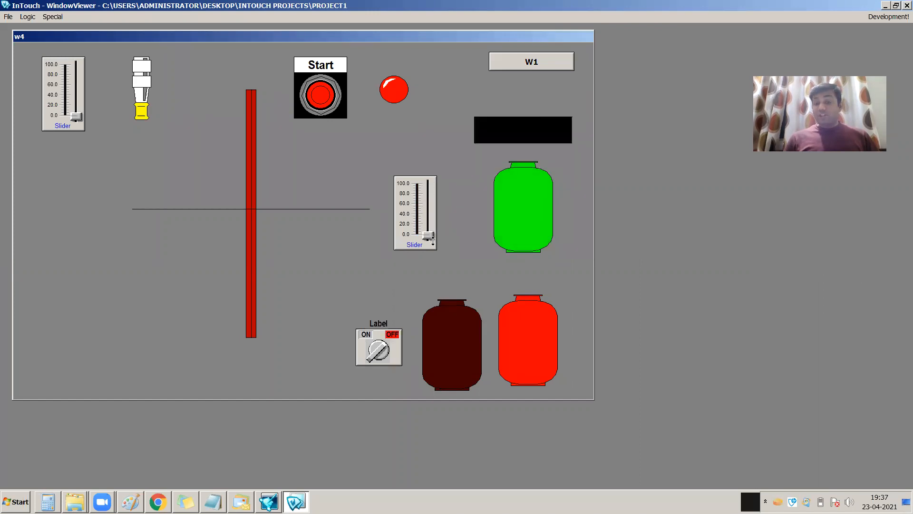
pyautogui.moveTo(433, 236)
pyautogui.mouseDown()
pyautogui.moveTo(431, 172)
pyautogui.moveTo(436, 231)
pyautogui.mouseUp()
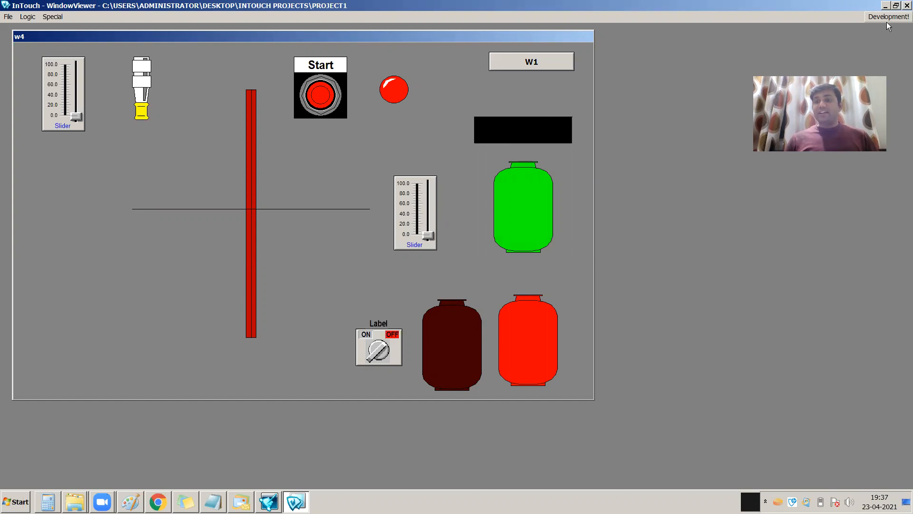
# - Return to development and check that the olive tank's vertical percent fill link is enabled
pyautogui.click(888, 18)
pyautogui.doubleClick(693, 260)
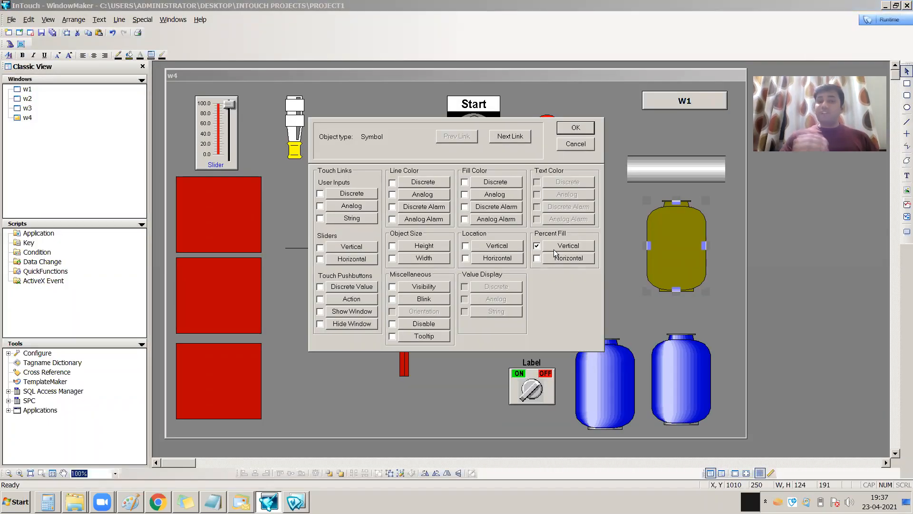
pyautogui.click(589, 126)
# - Review the tank_level breakpoints and colors in the analog fill color link of the blue tank beside the ON/OFF switch
pyautogui.click(613, 380)
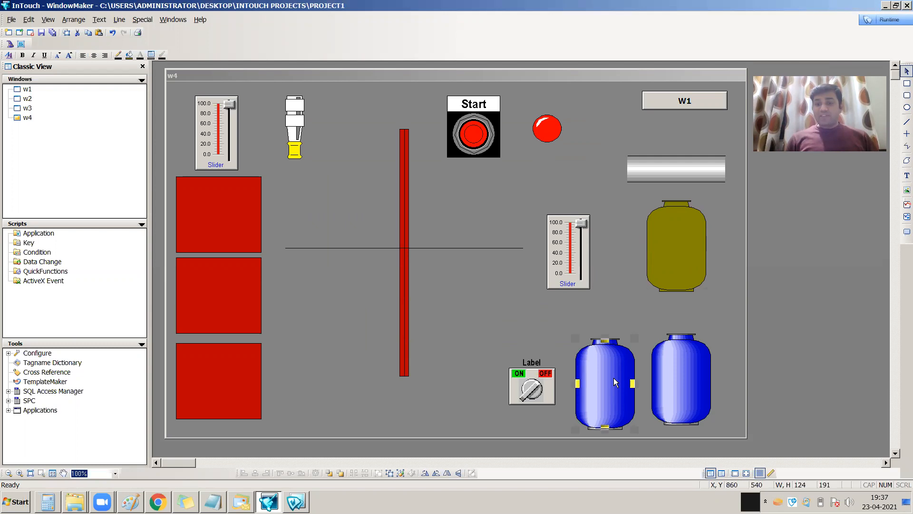
pyautogui.doubleClick(614, 377)
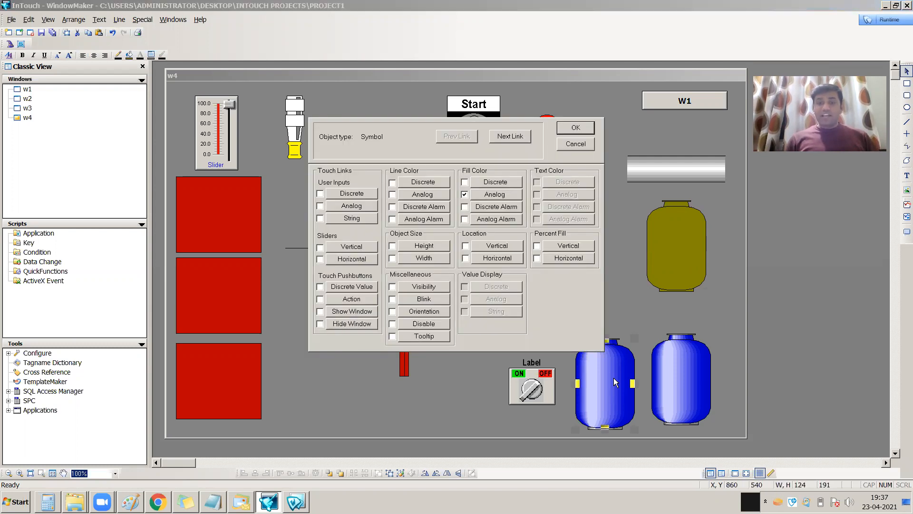
pyautogui.click(495, 194)
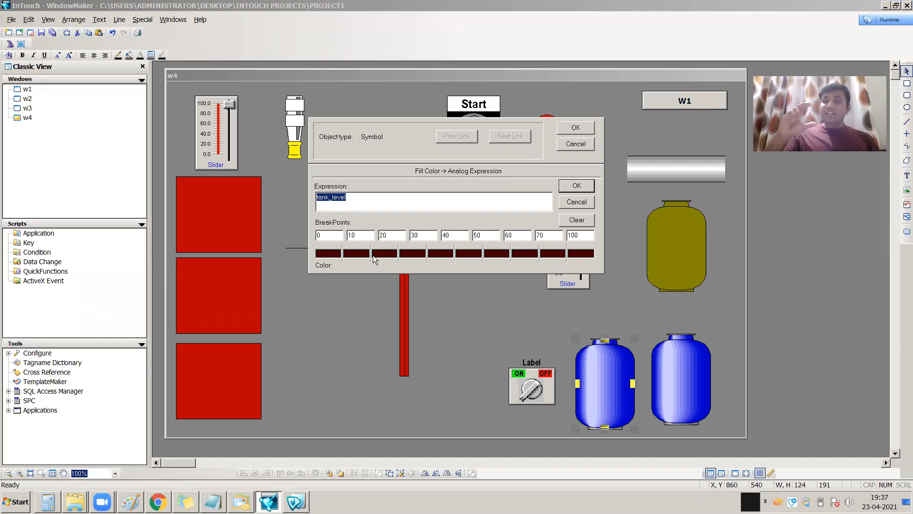
pyautogui.click(583, 129)
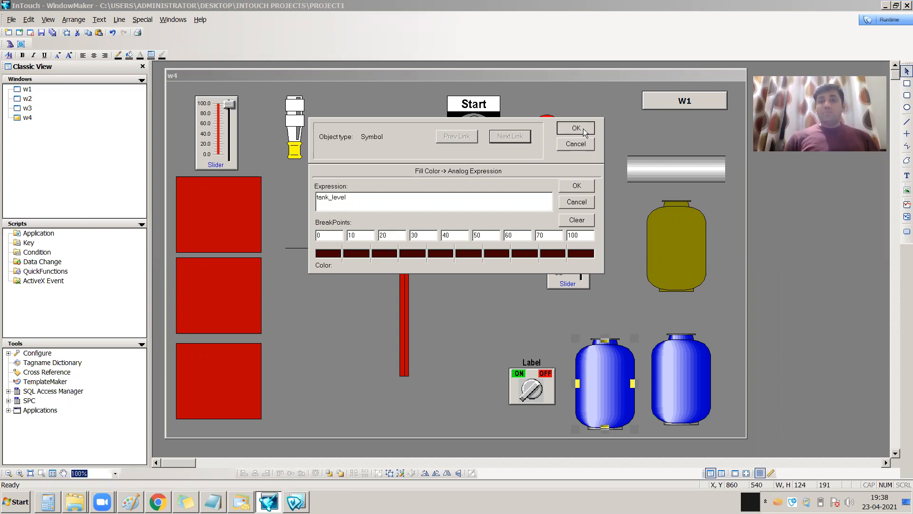
pyautogui.click(628, 246)
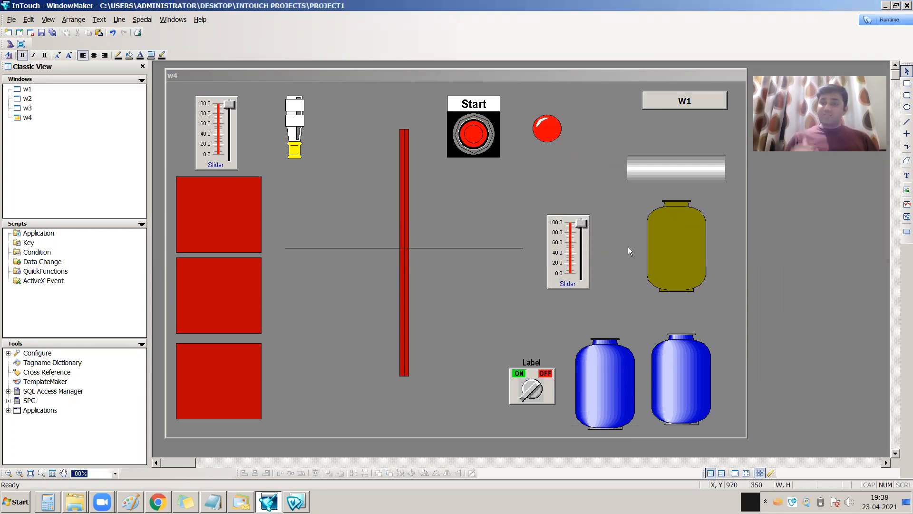
# - Compare the olive tank's fill color and percent fill link setup, and select the blue tank farther from the ON/OFF switch
pyautogui.click(674, 248)
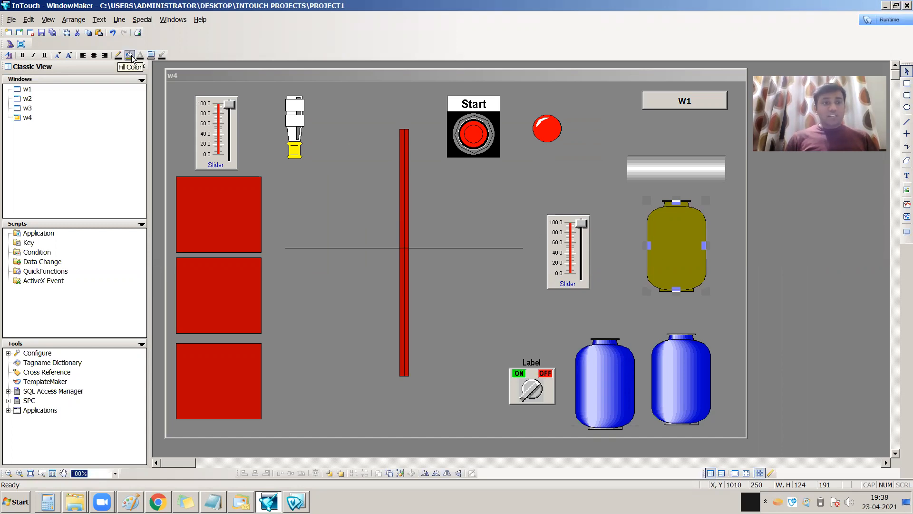
pyautogui.doubleClick(685, 239)
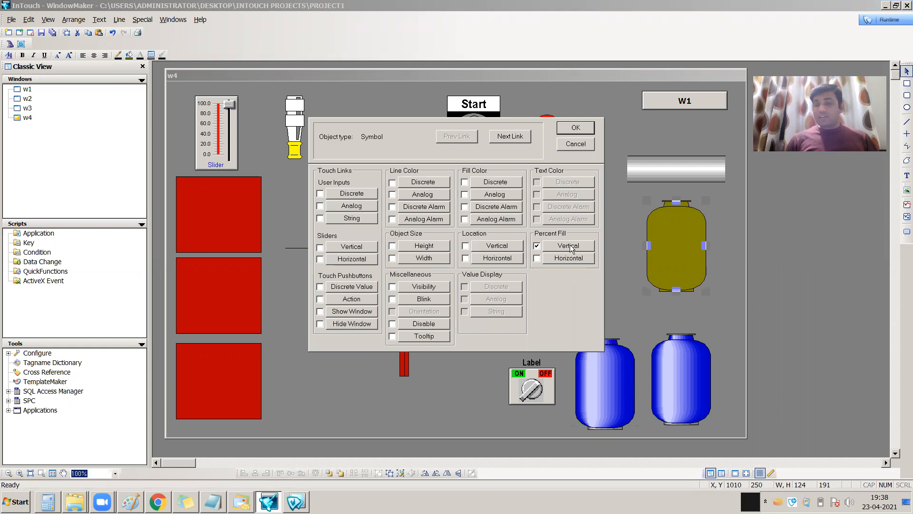
pyautogui.click(586, 131)
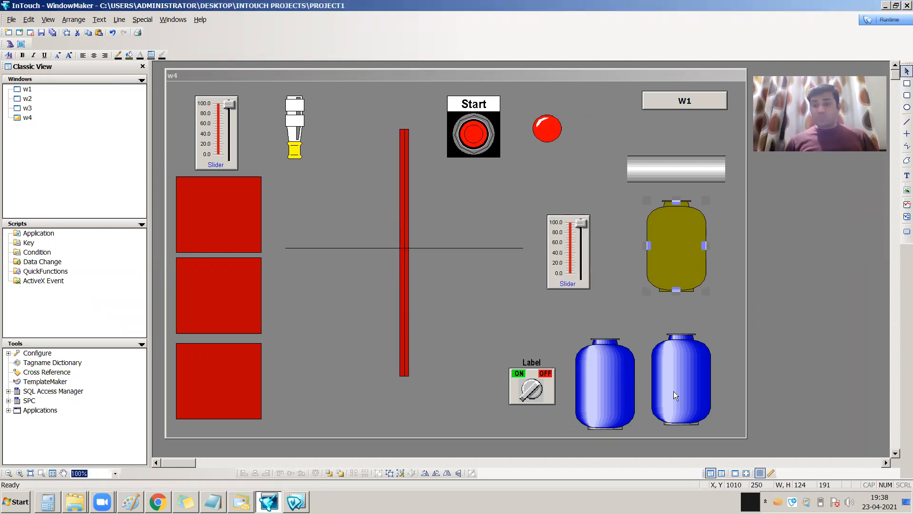
pyautogui.click(679, 377)
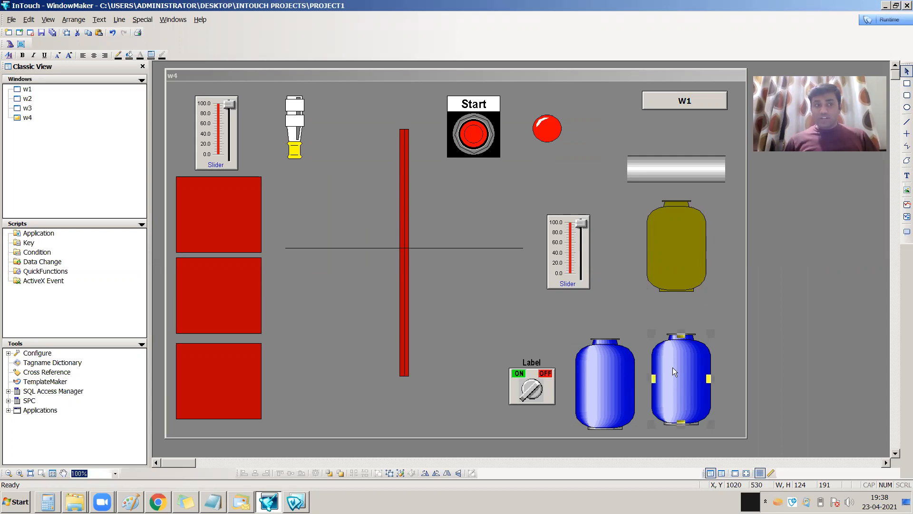
# - Fill the selected blue tank with pale yellow and check that its discrete fill color link is enabled
pyautogui.click(128, 56)
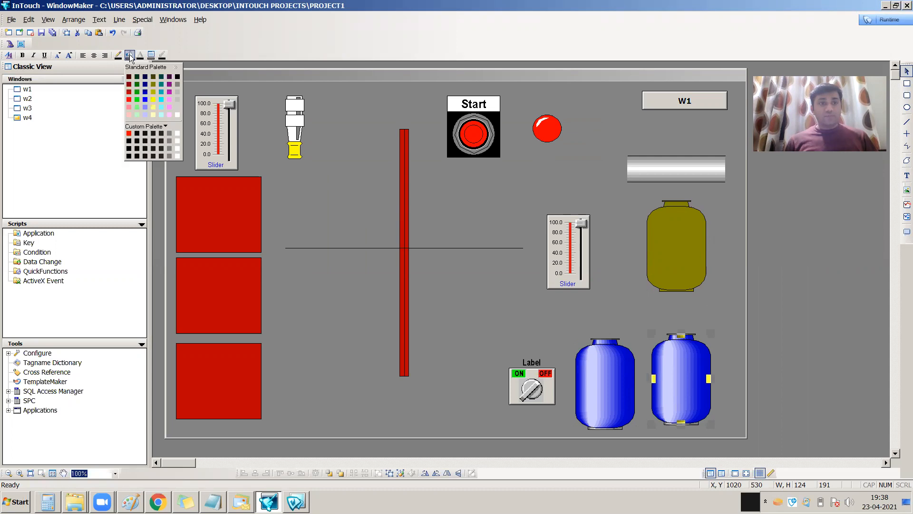
pyautogui.click(155, 113)
pyautogui.click(455, 379)
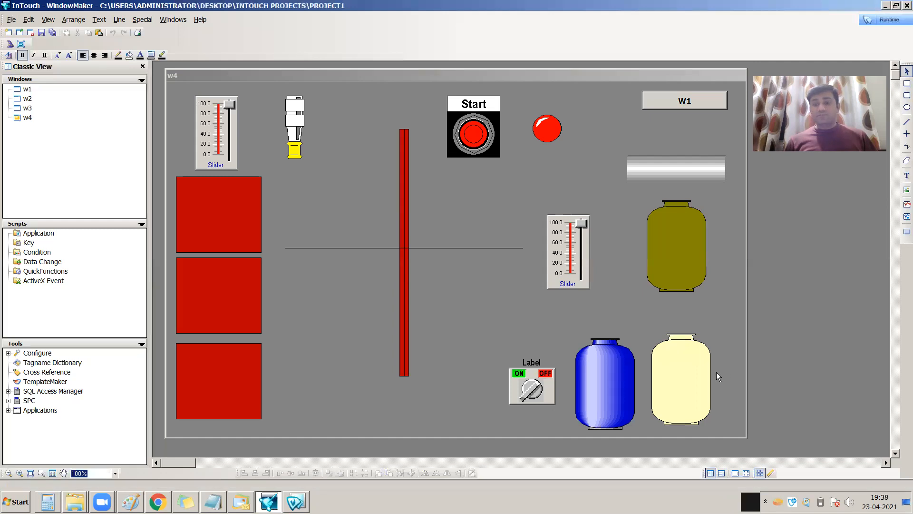
pyautogui.doubleClick(700, 371)
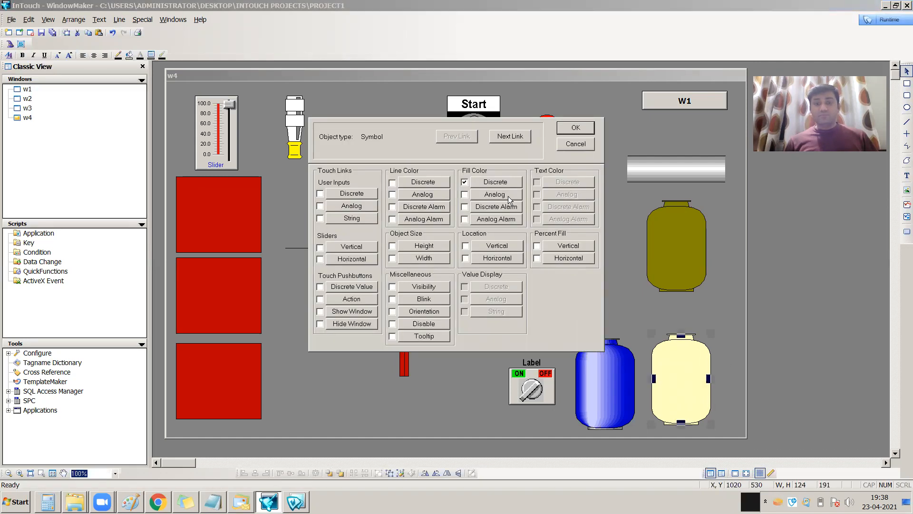
pyautogui.click(575, 128)
# - Switch to runtime and observe how the recolored tank's discrete fill color link displays
pyautogui.click(886, 20)
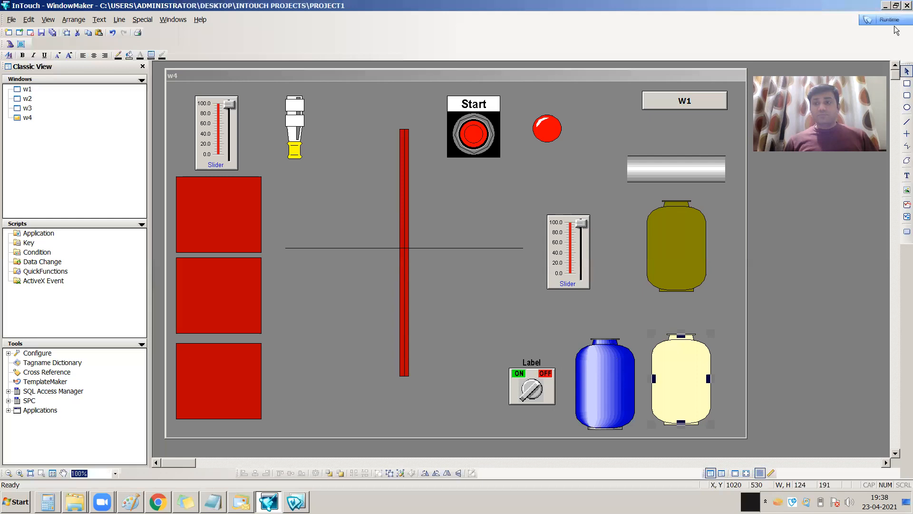
pyautogui.moveTo(432, 228); pyautogui.dragTo(455, 257)
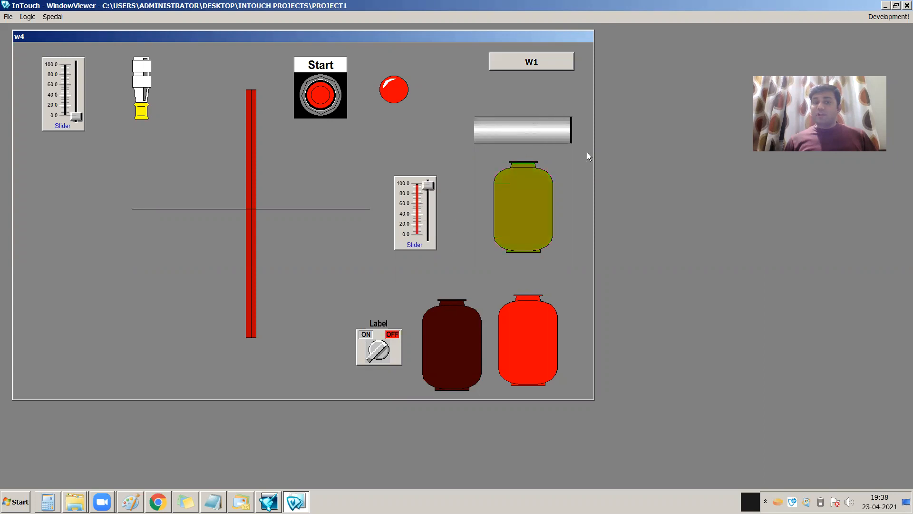
pyautogui.click(885, 7)
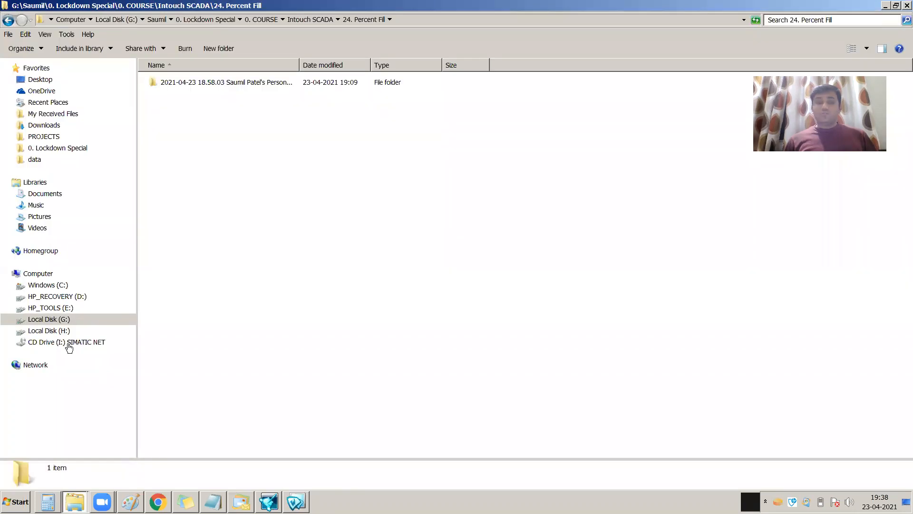
# - Return to WindowMaker and reopen window w4 for editing
pyautogui.click(268, 501)
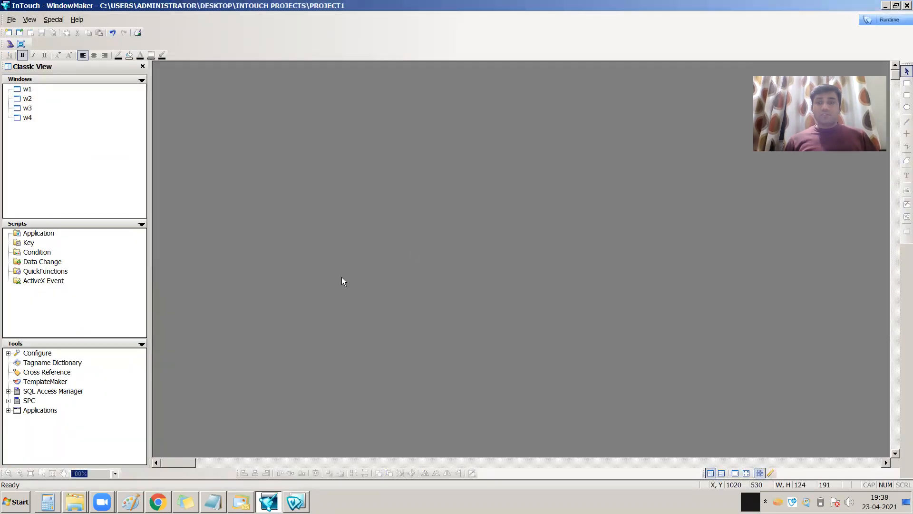
pyautogui.doubleClick(27, 117)
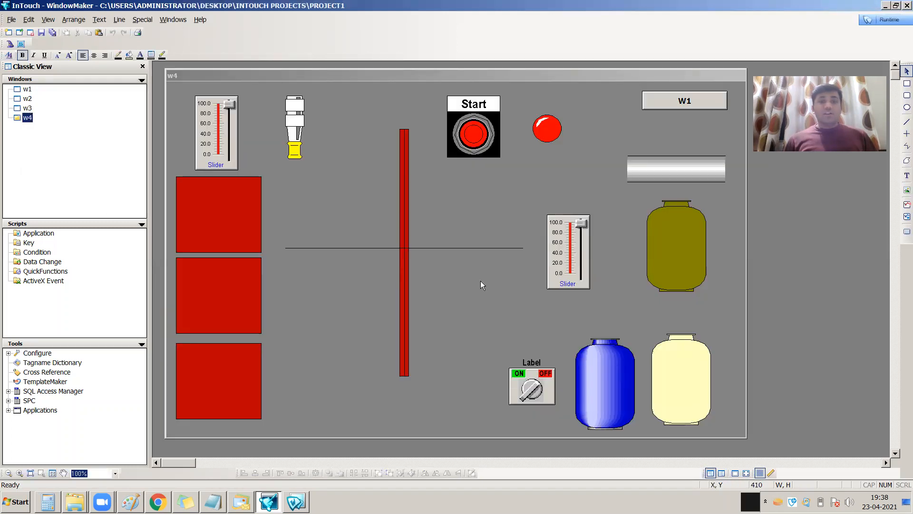
pyautogui.click(485, 288)
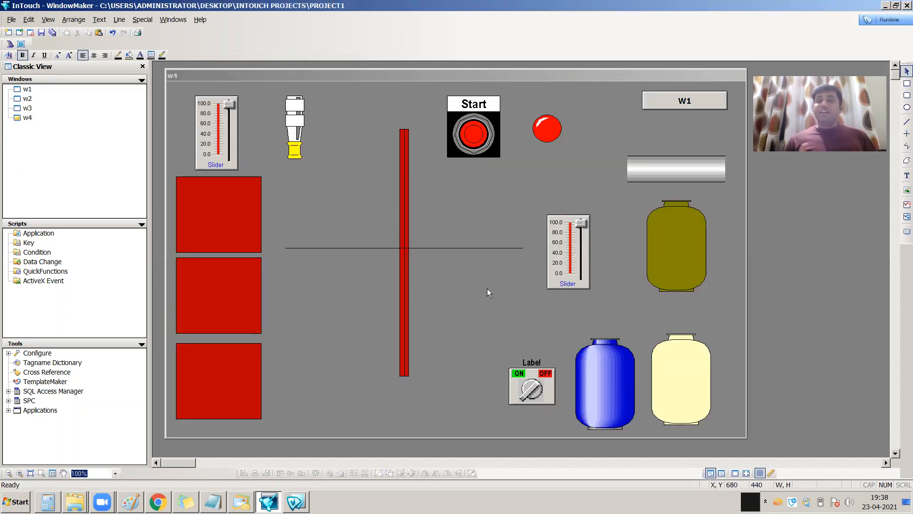